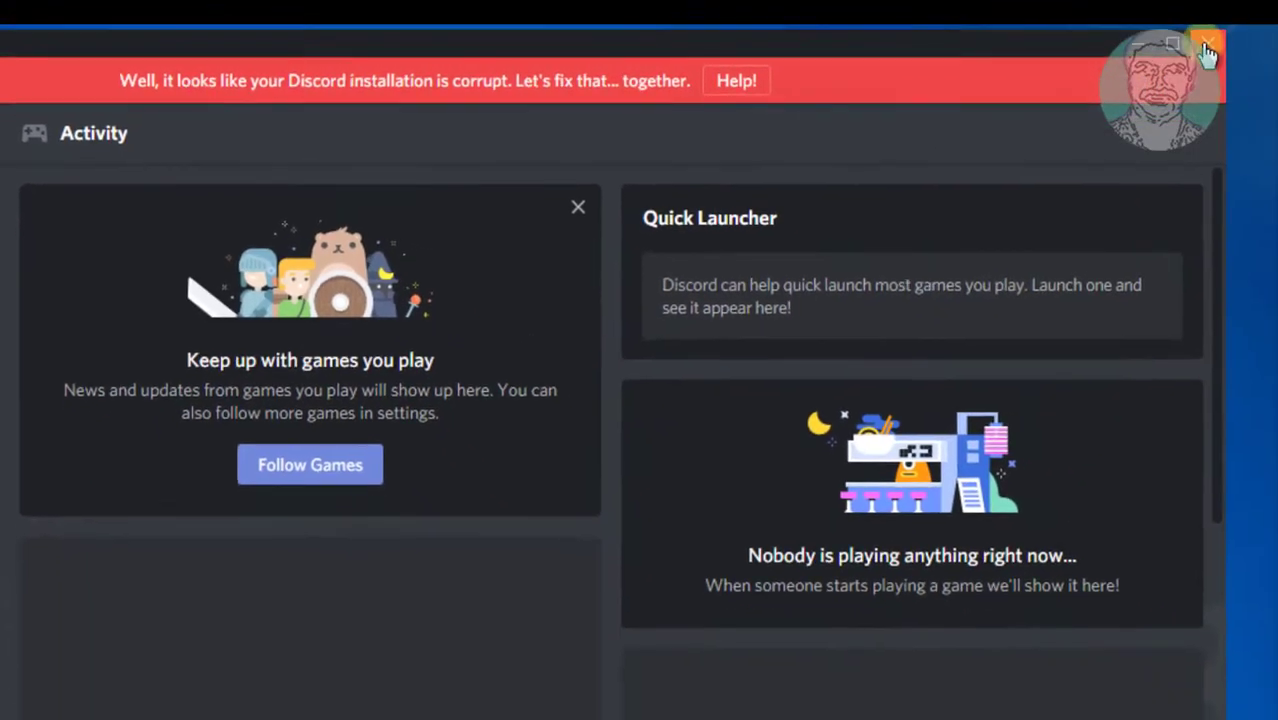
Close Discord and end both Discord.exe *32 processes in Task Manager, then close Task Manager
click(1208, 43)
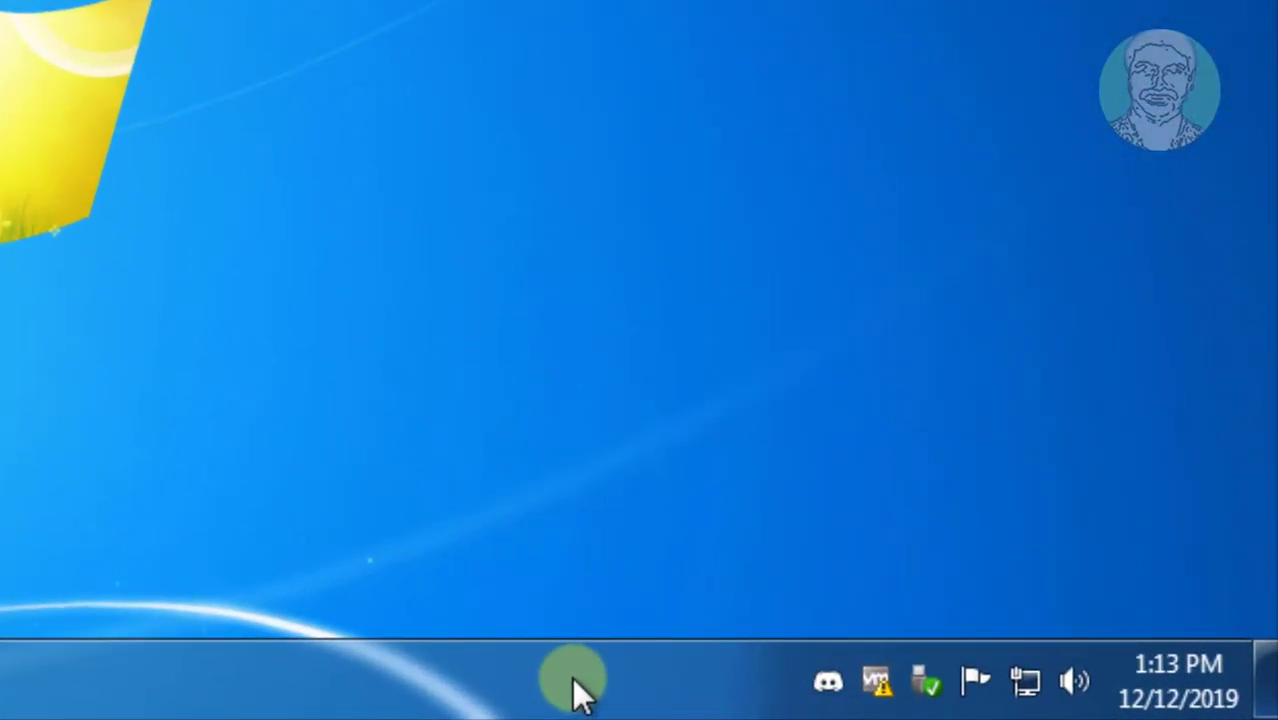
right_click(571, 690)
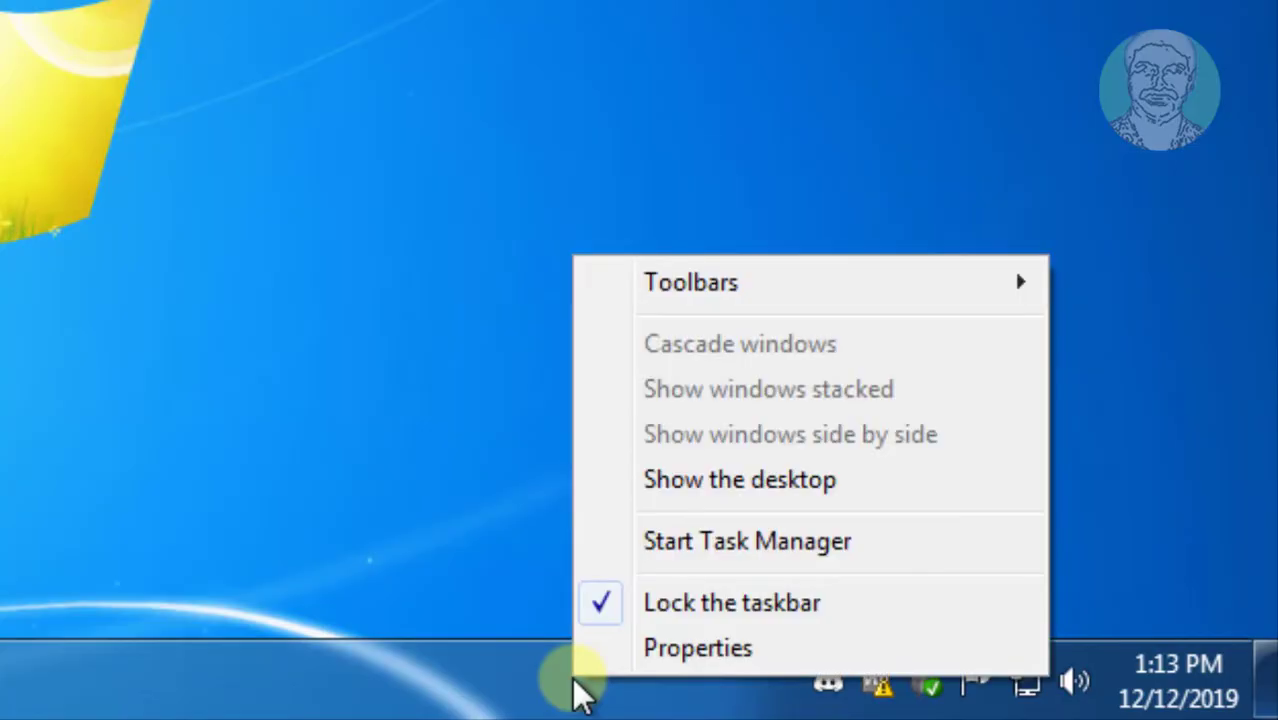
click(714, 543)
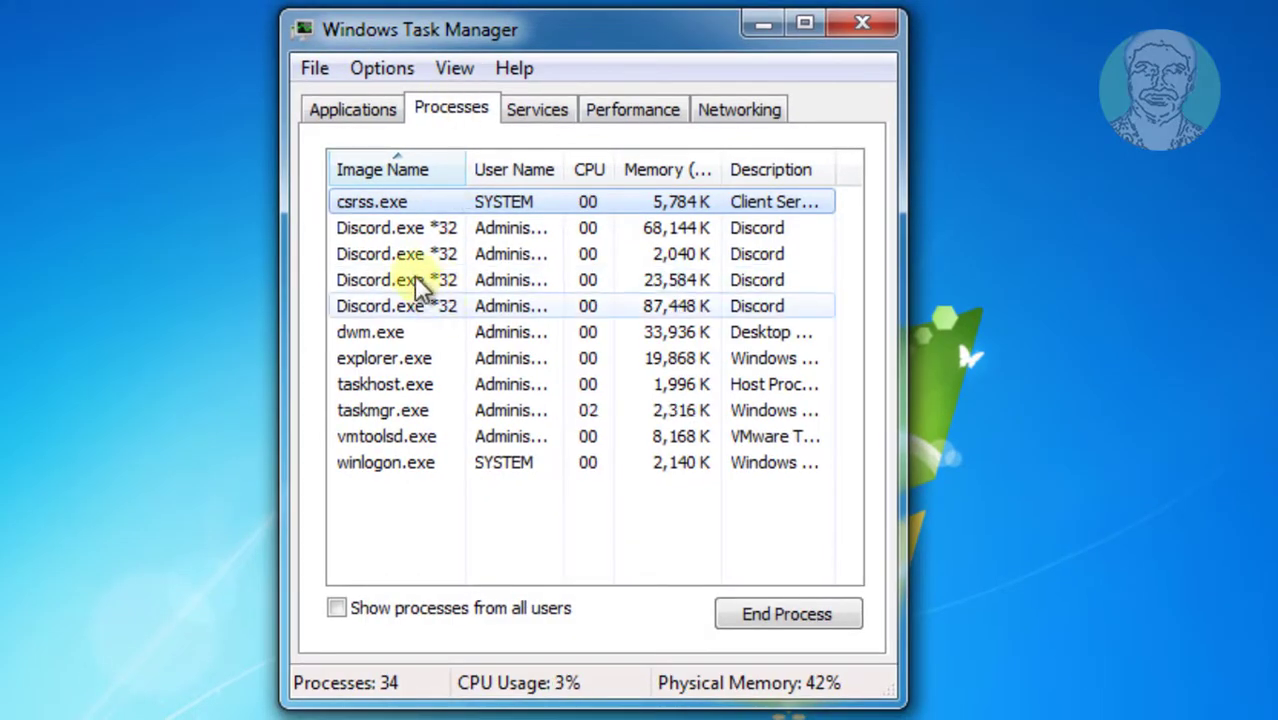
click(421, 229)
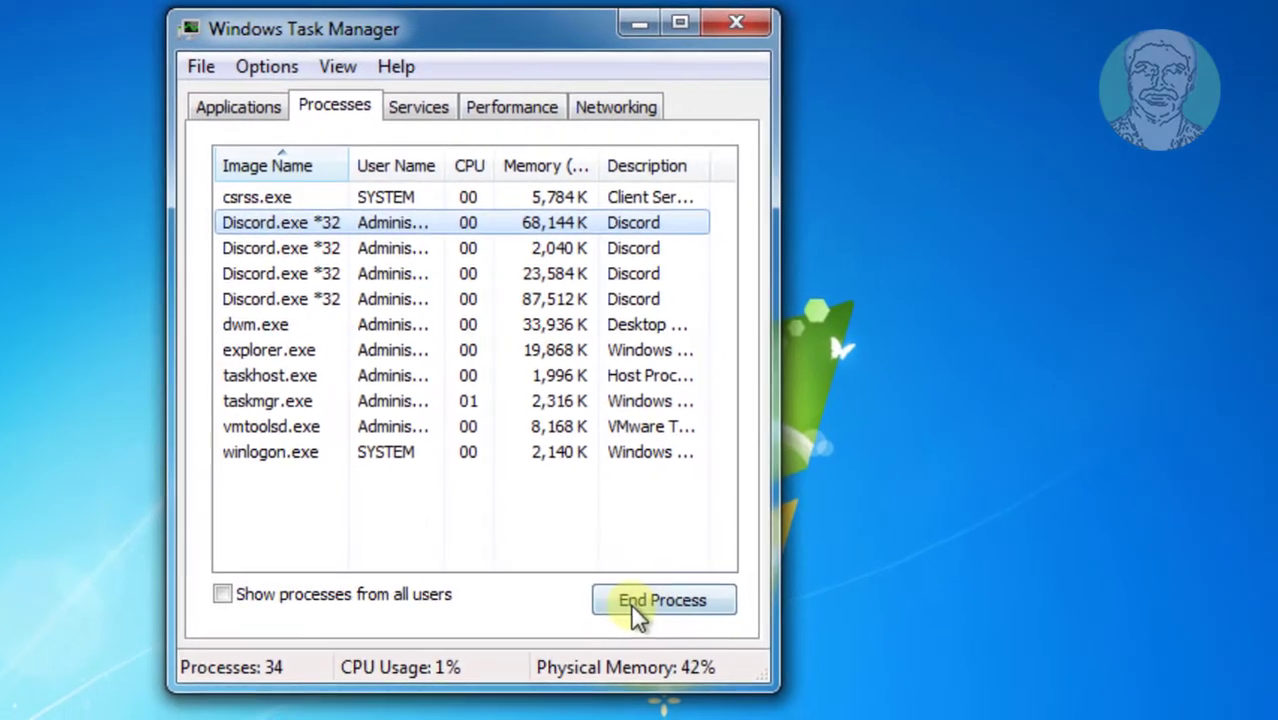
click(630, 603)
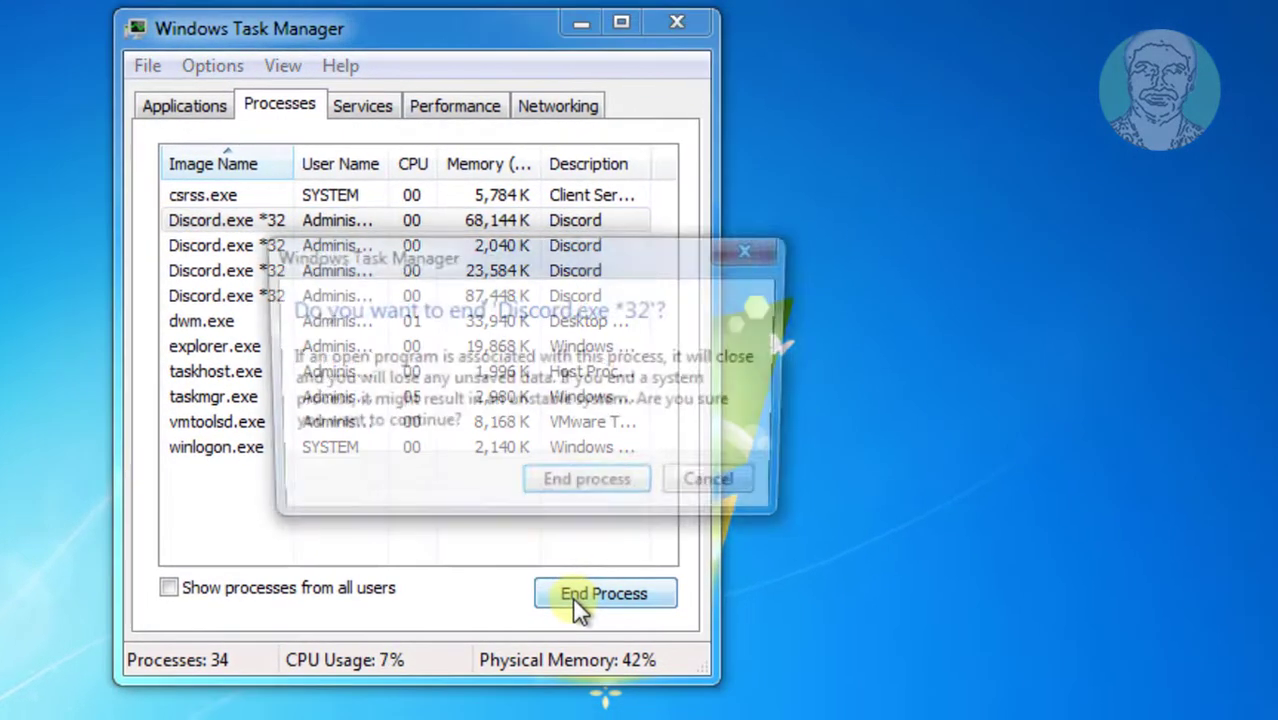
click(632, 489)
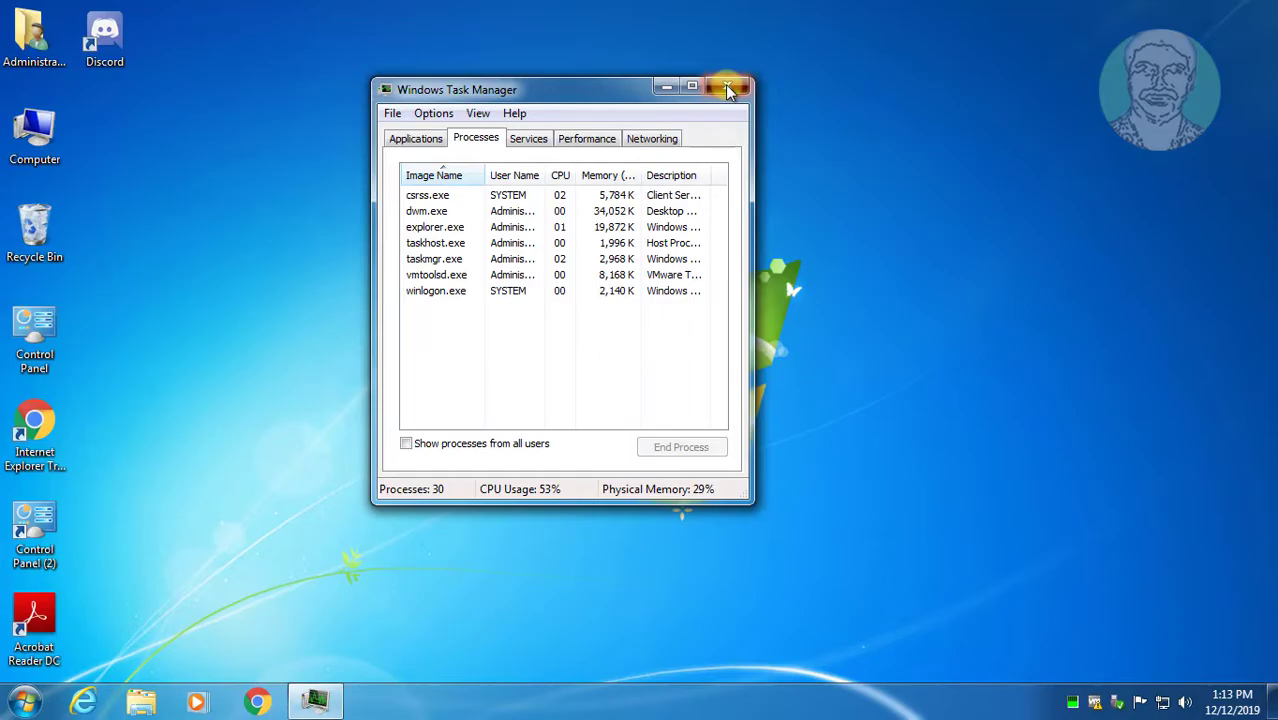
click(729, 89)
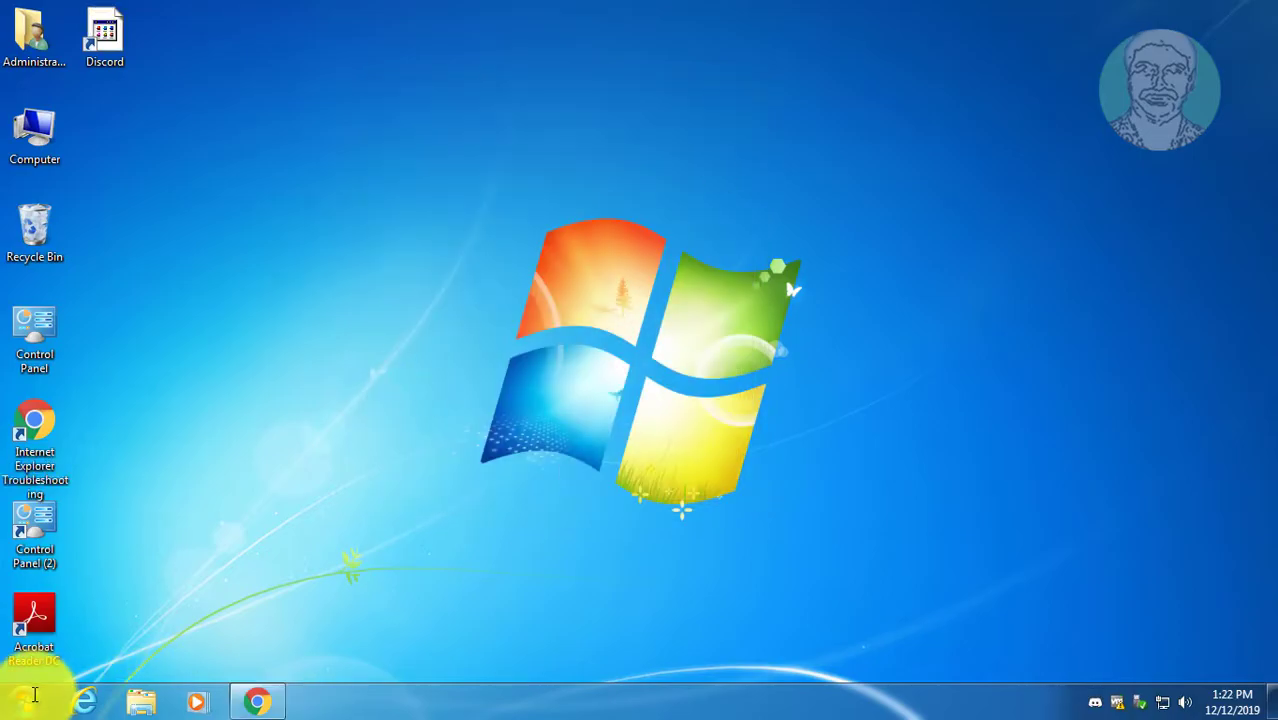
Uninstall Discord from Control Panel's Programs and Features, then close the window
click(24, 700)
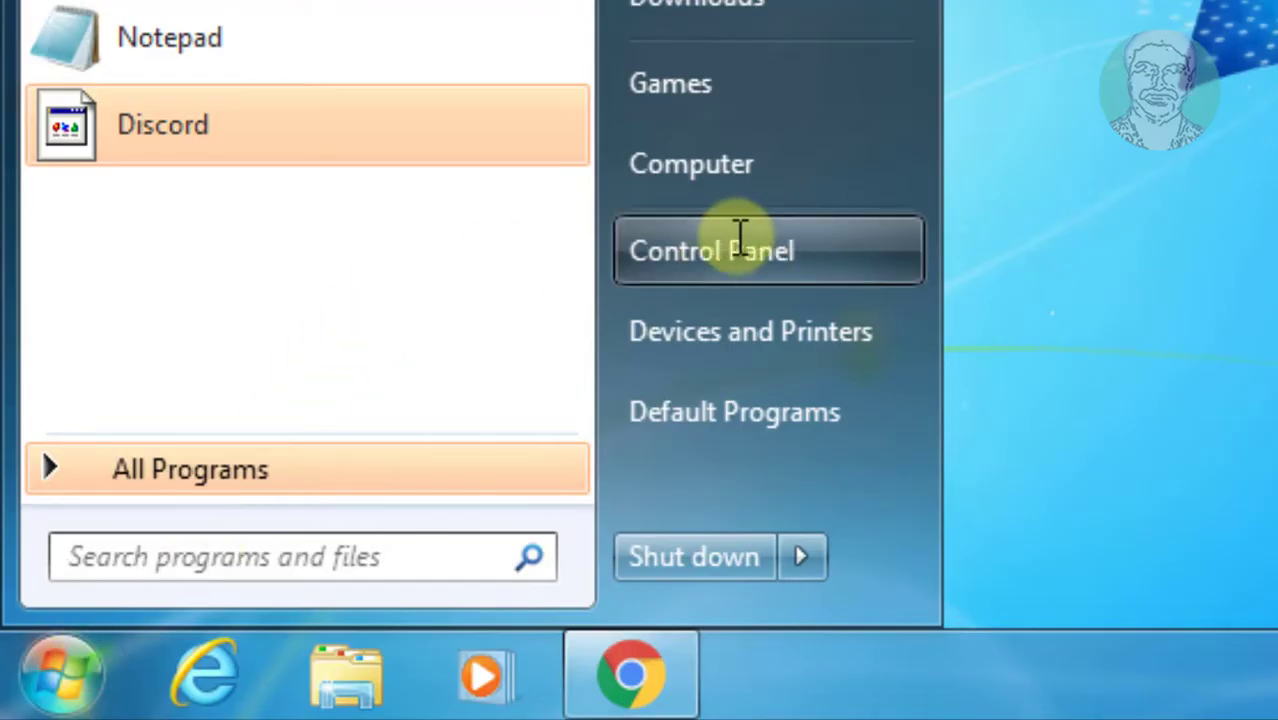
click(736, 245)
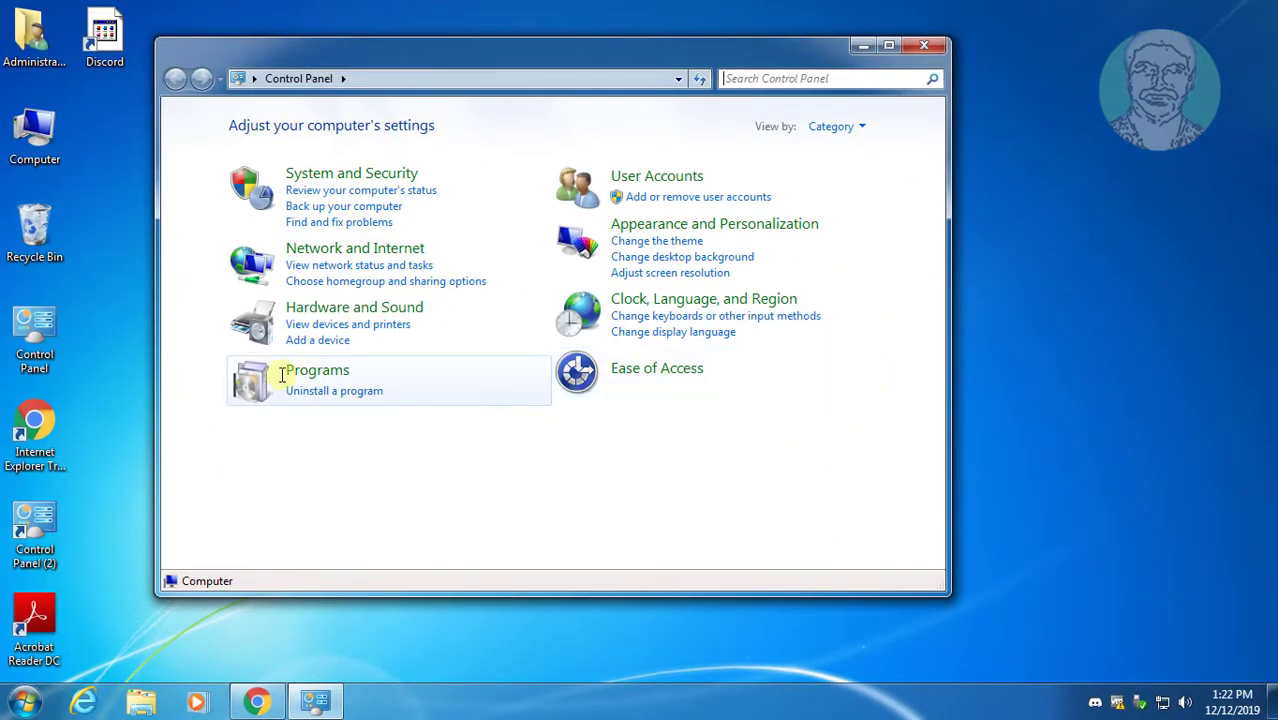
click(334, 391)
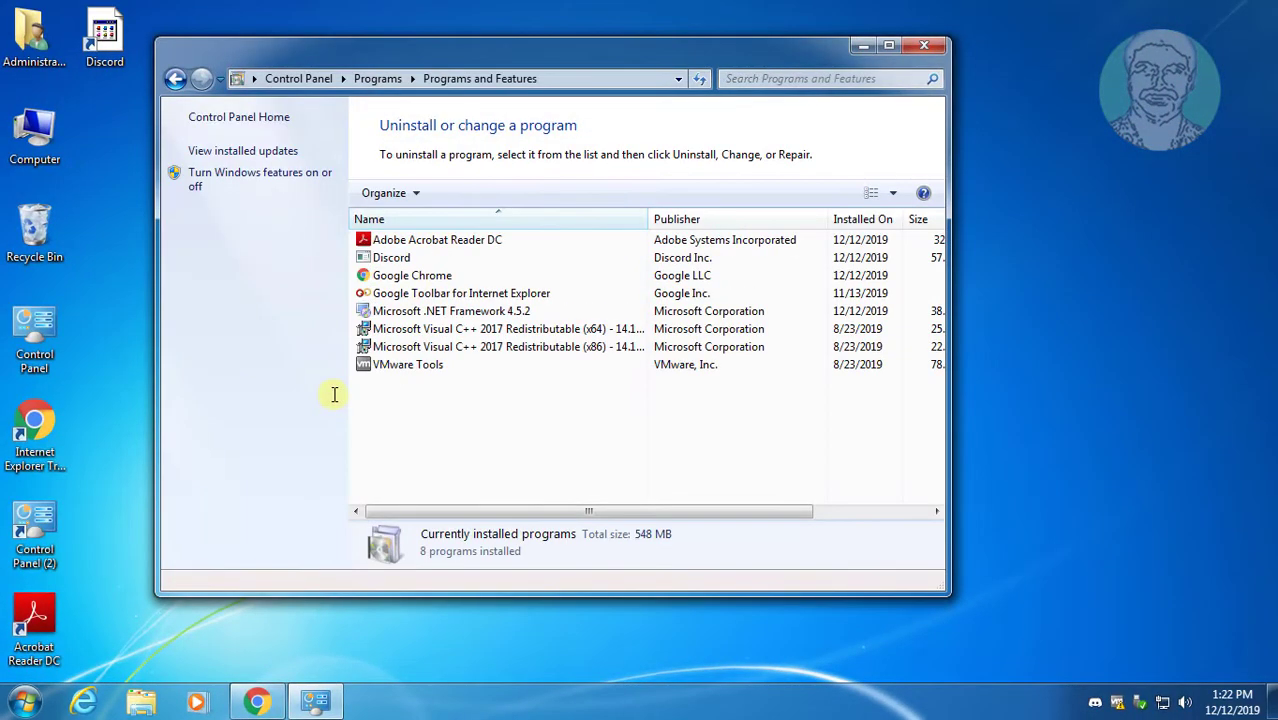
click(396, 256)
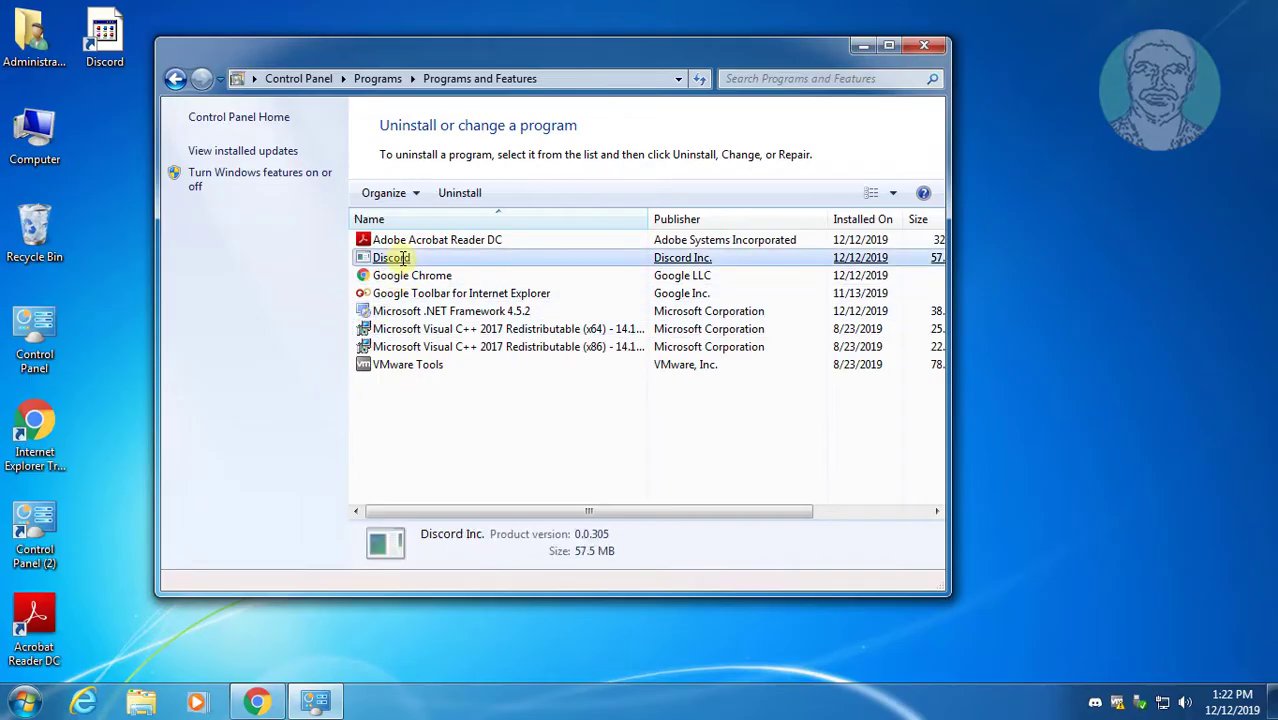
click(468, 192)
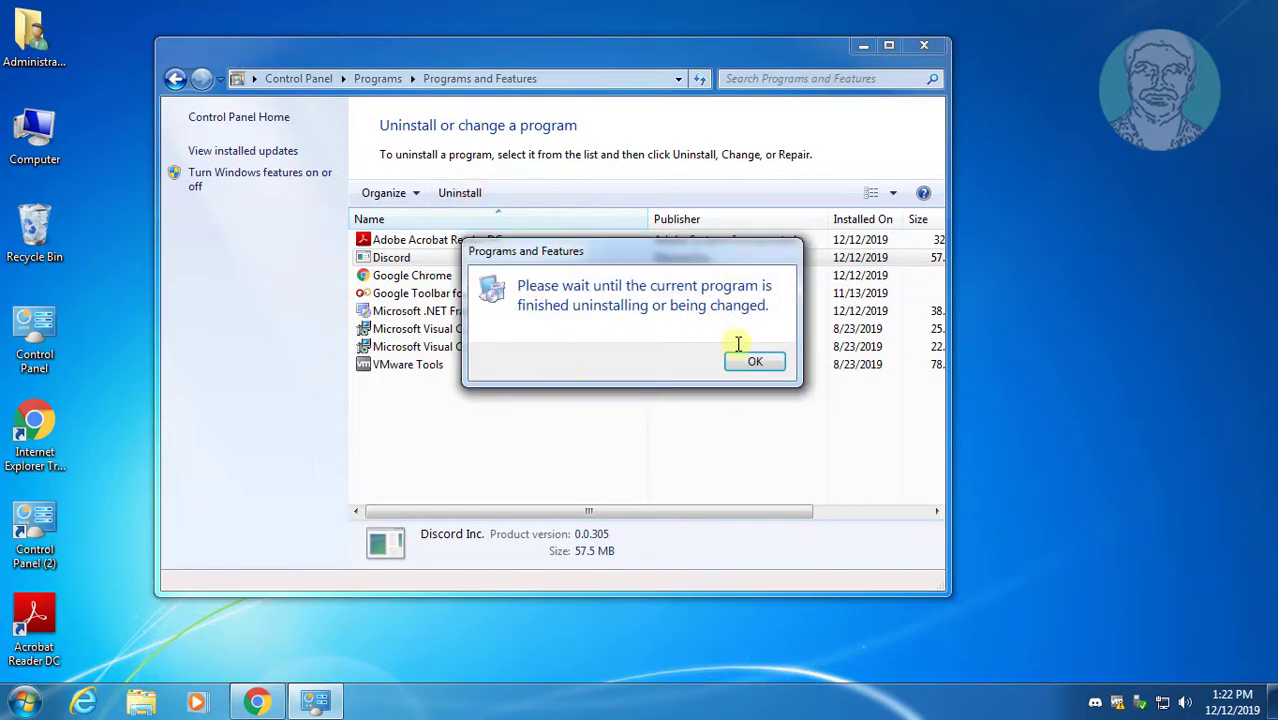
click(752, 360)
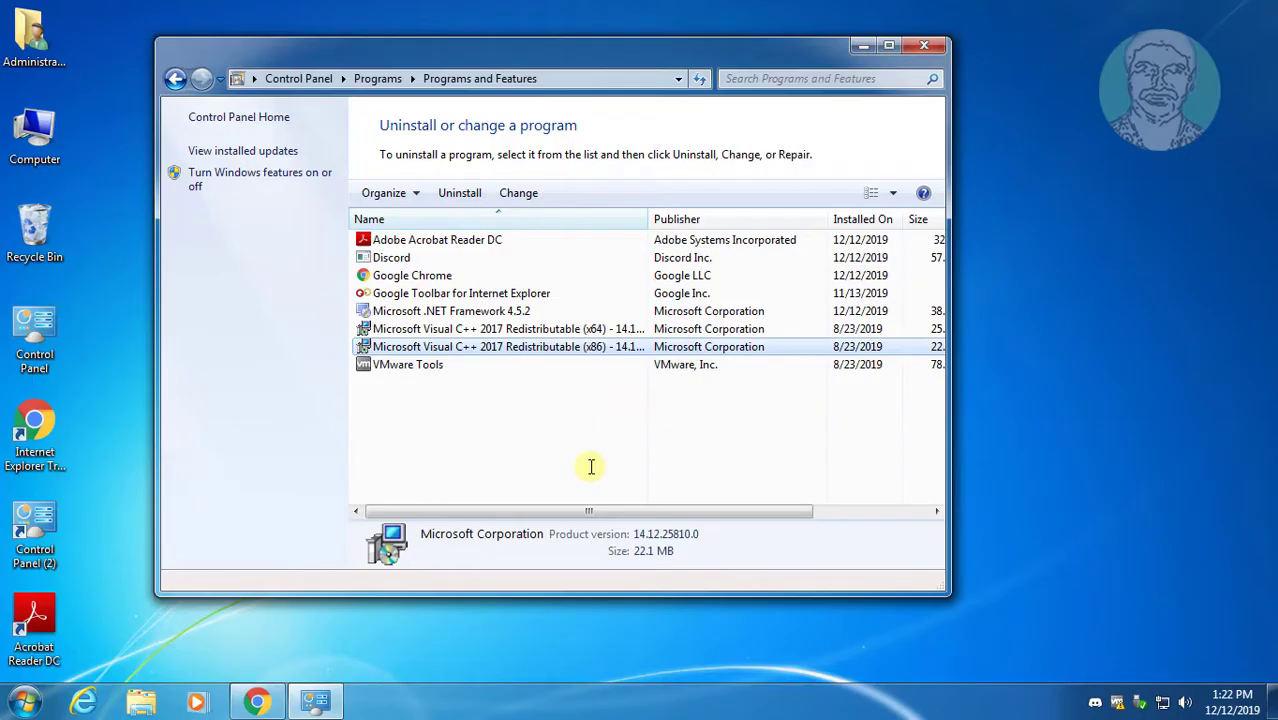
click(560, 450)
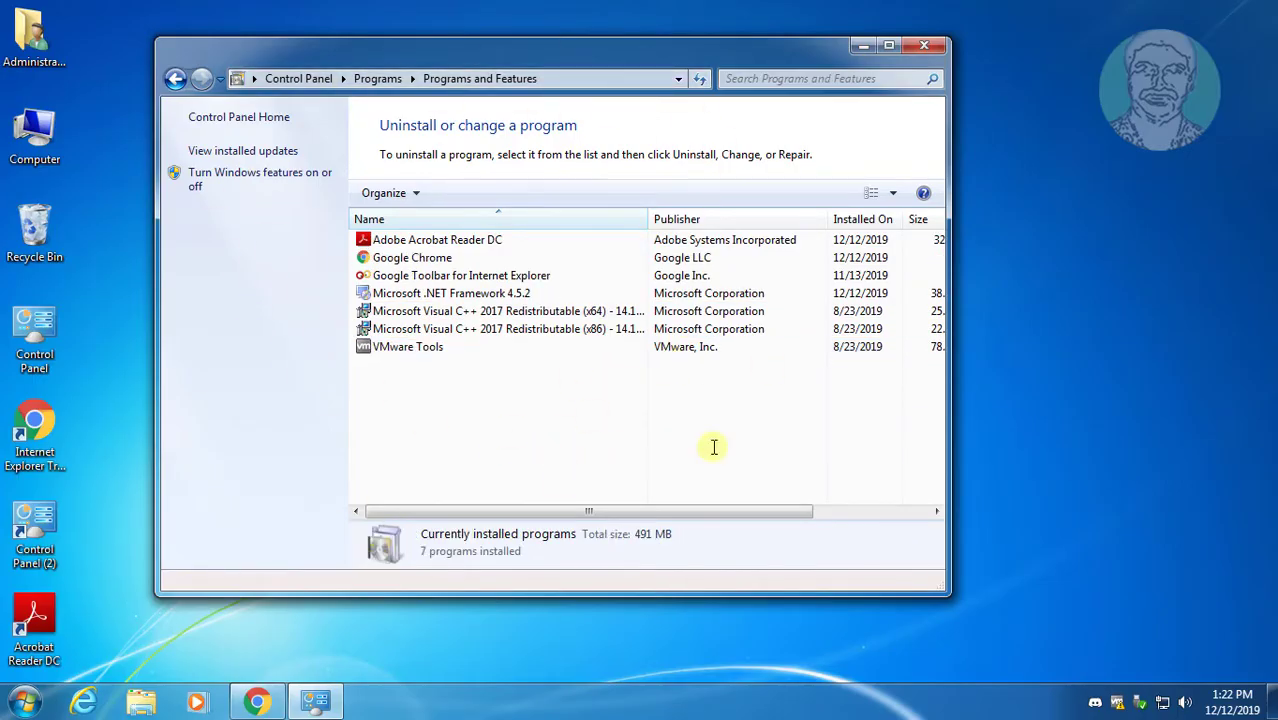
click(928, 47)
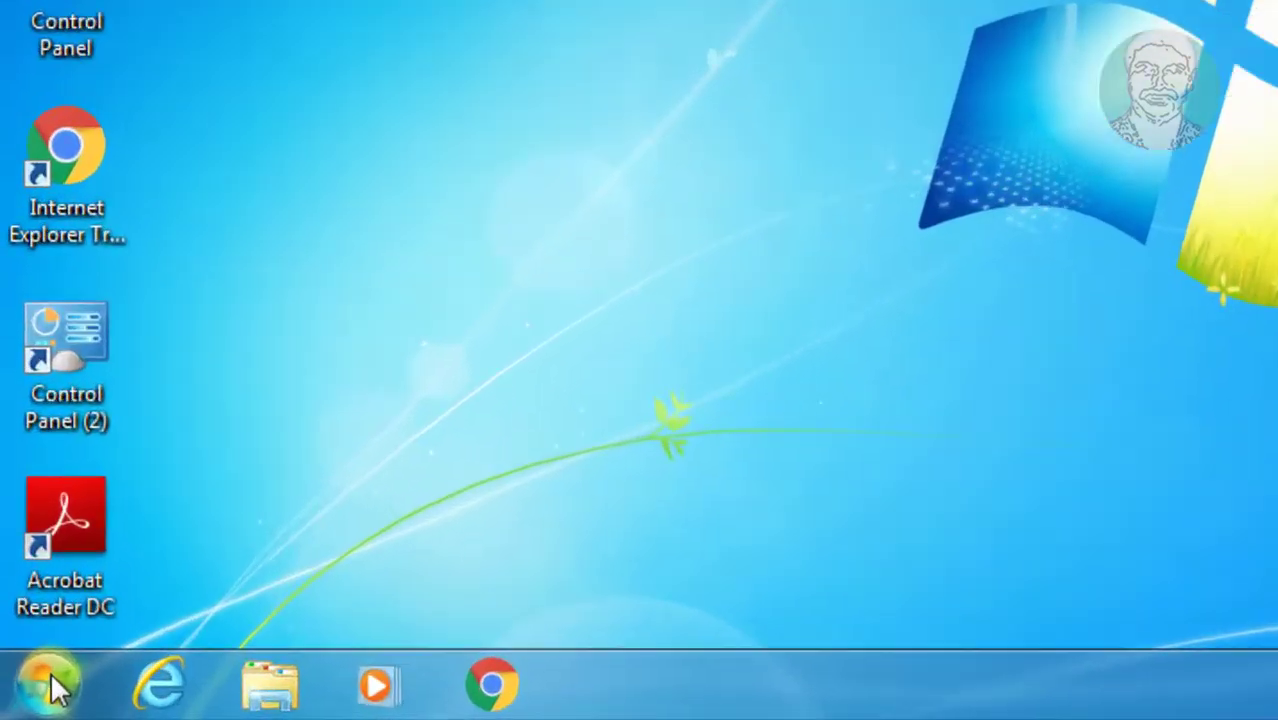
Search %appdata% from the Start menu to open the AppData\Roaming folder
click(26, 703)
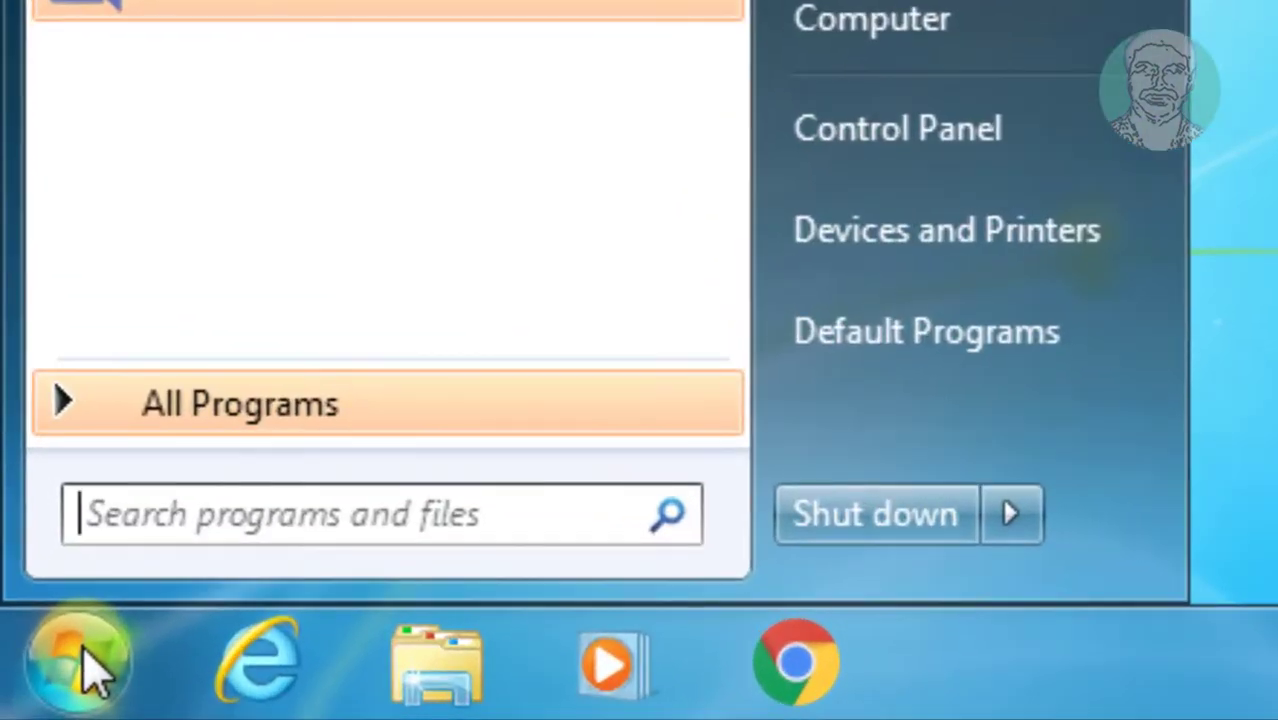
click(192, 514)
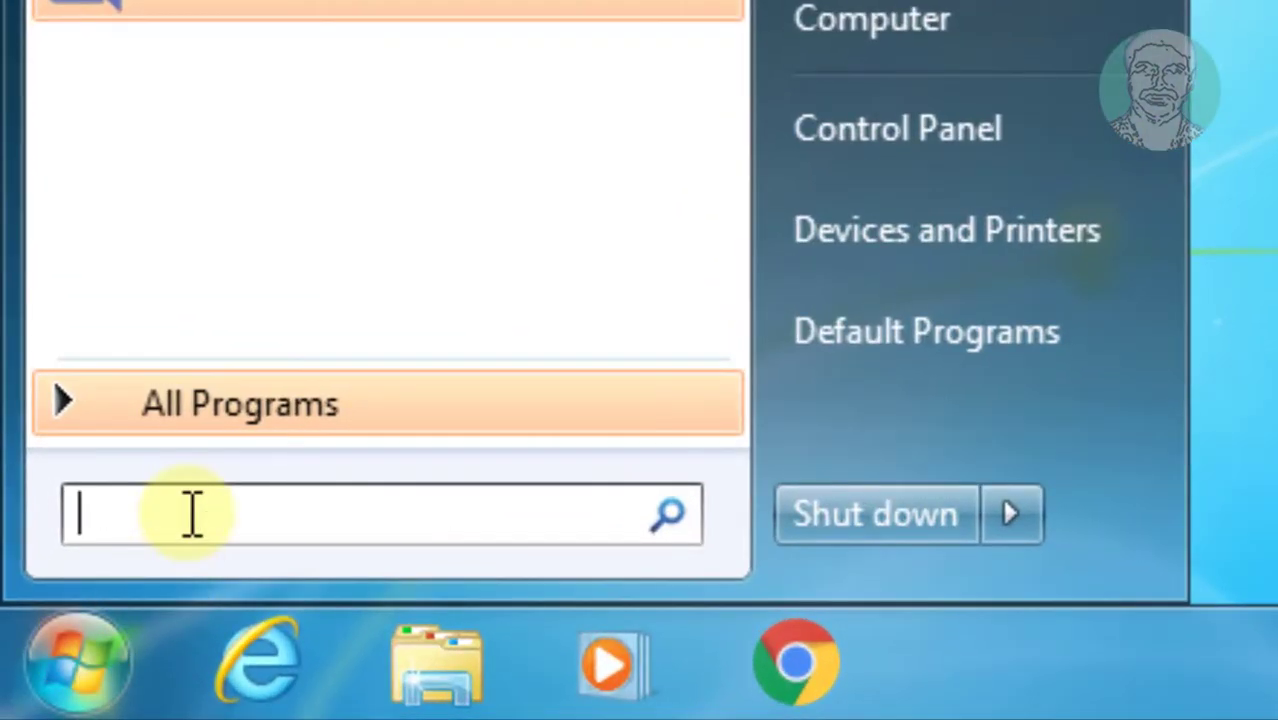
text(%)
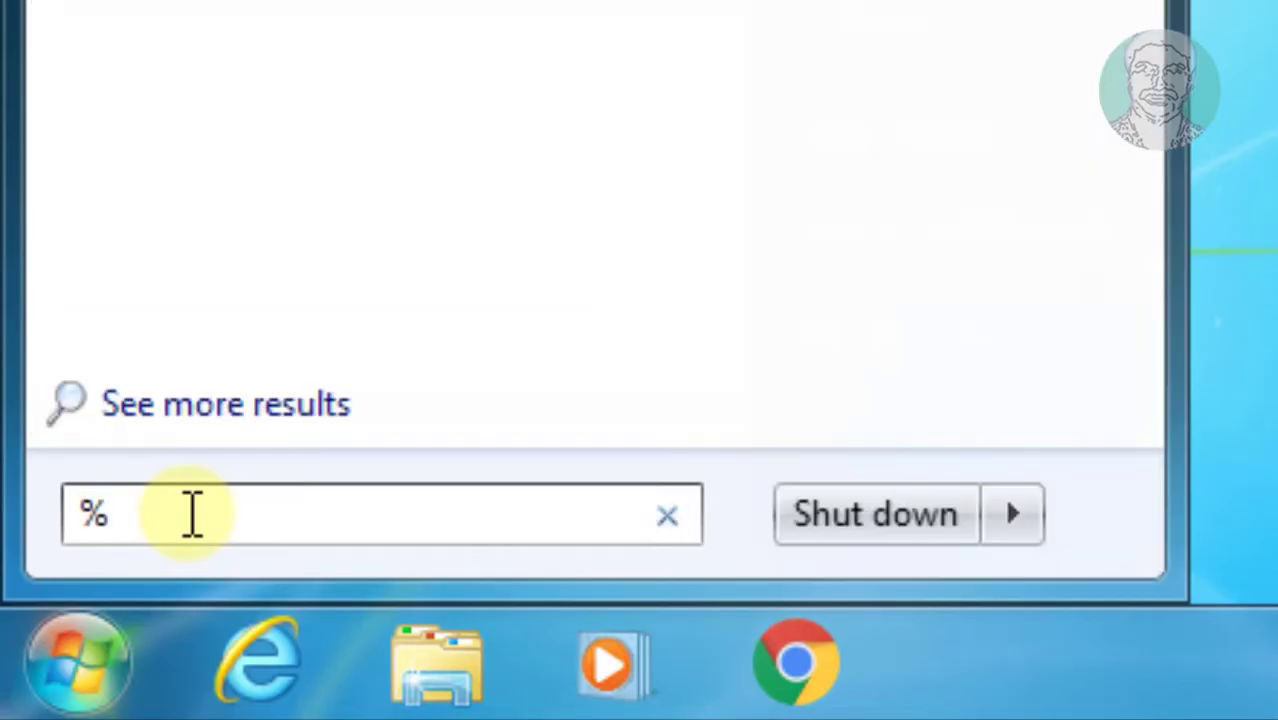
text(appdata%)
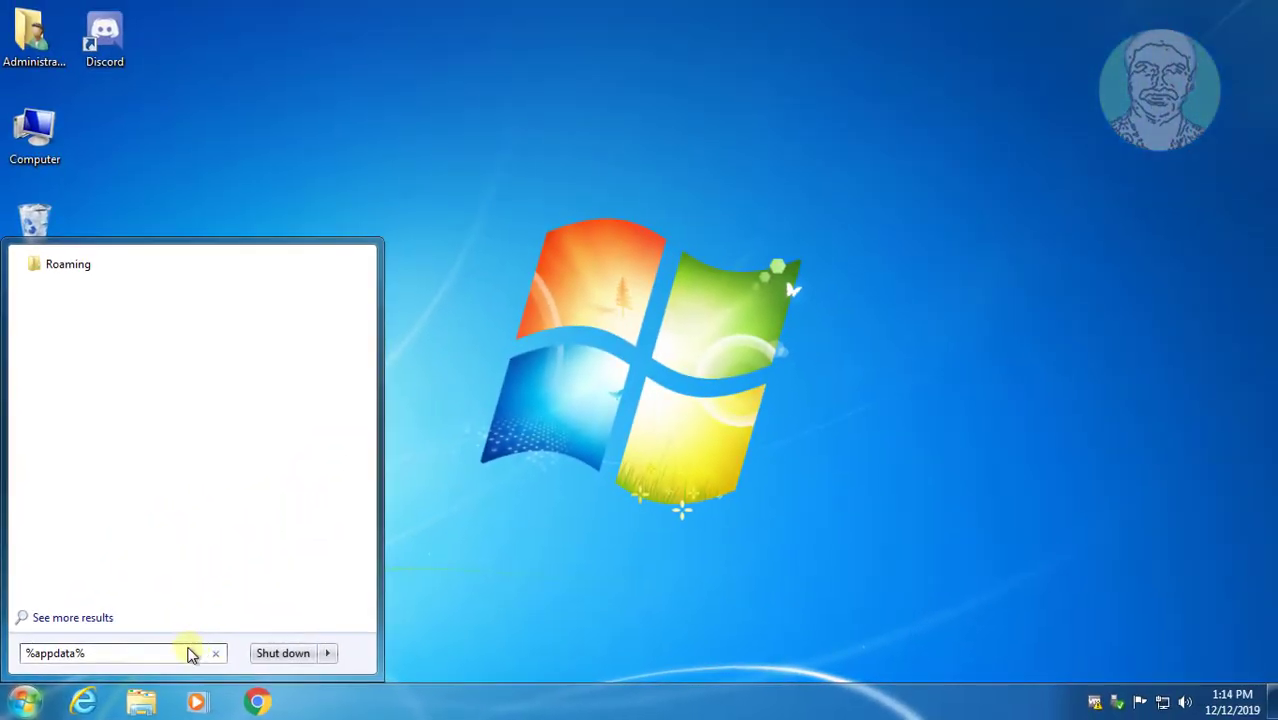
key(Return)
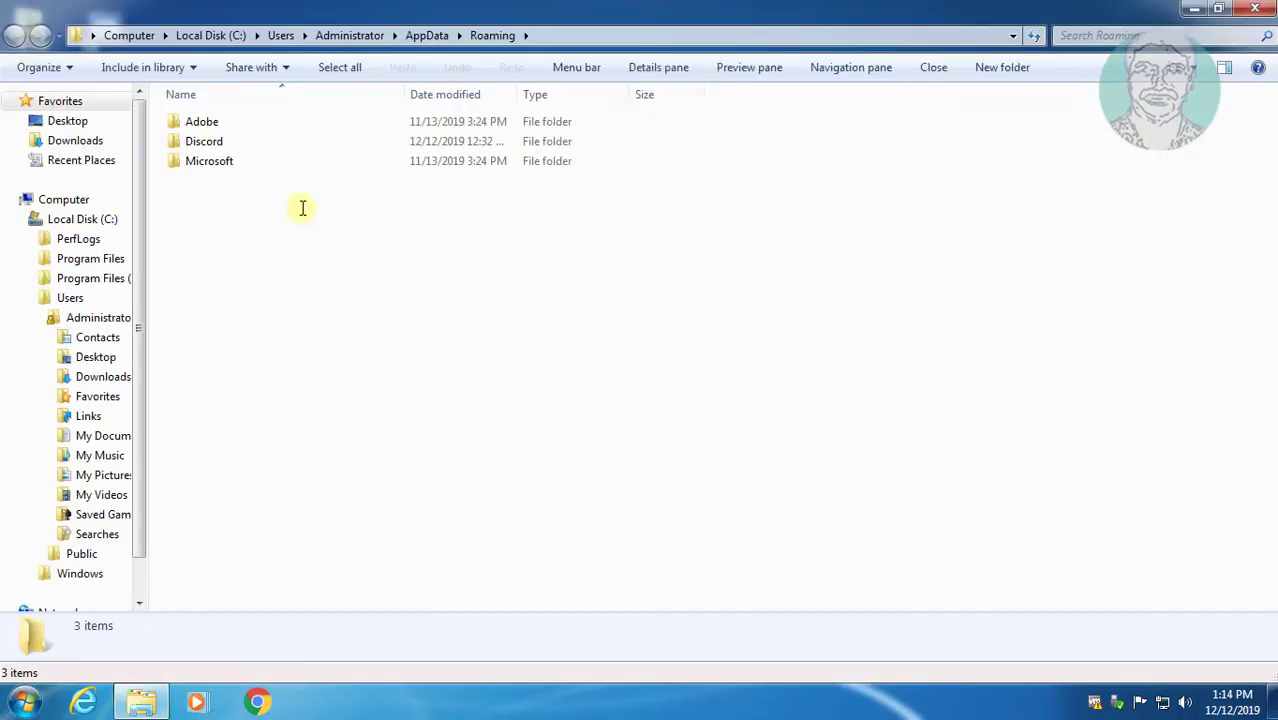
Delete the Discord folder from AppData\Roaming, leaving Adobe and Microsoft, and close the window
click(230, 138)
right_click(232, 140)
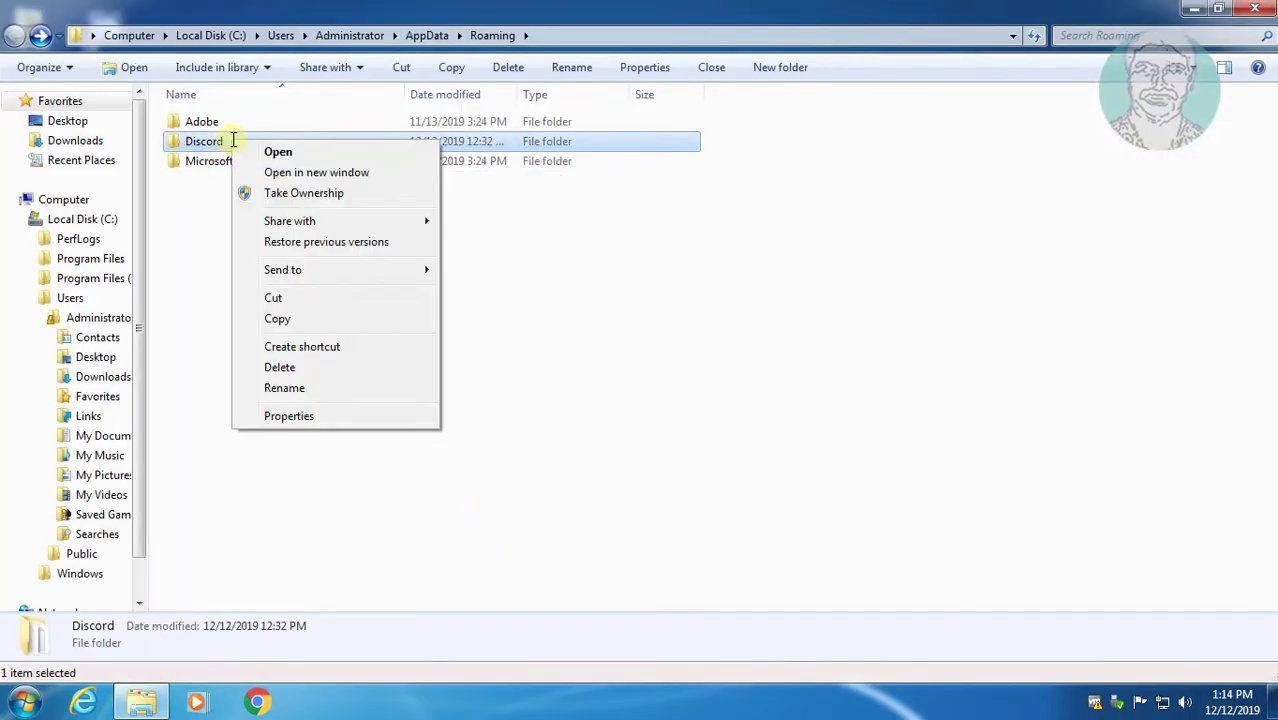
click(278, 366)
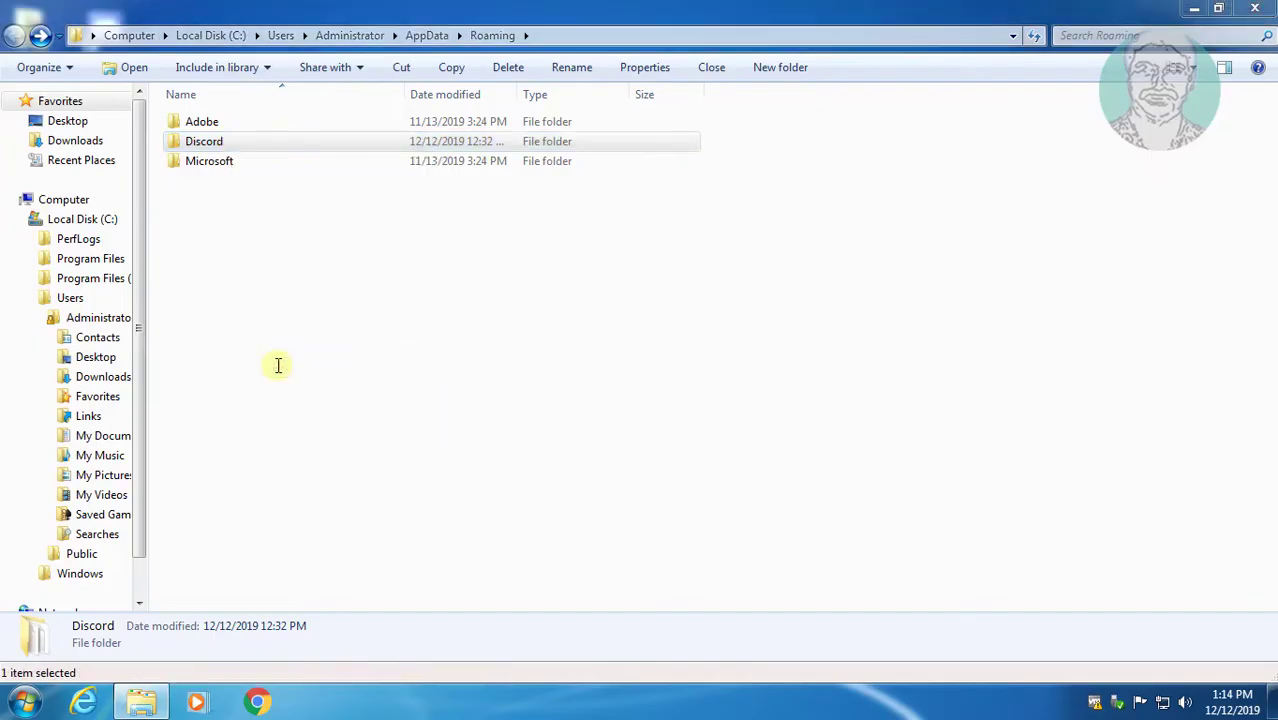
click(714, 427)
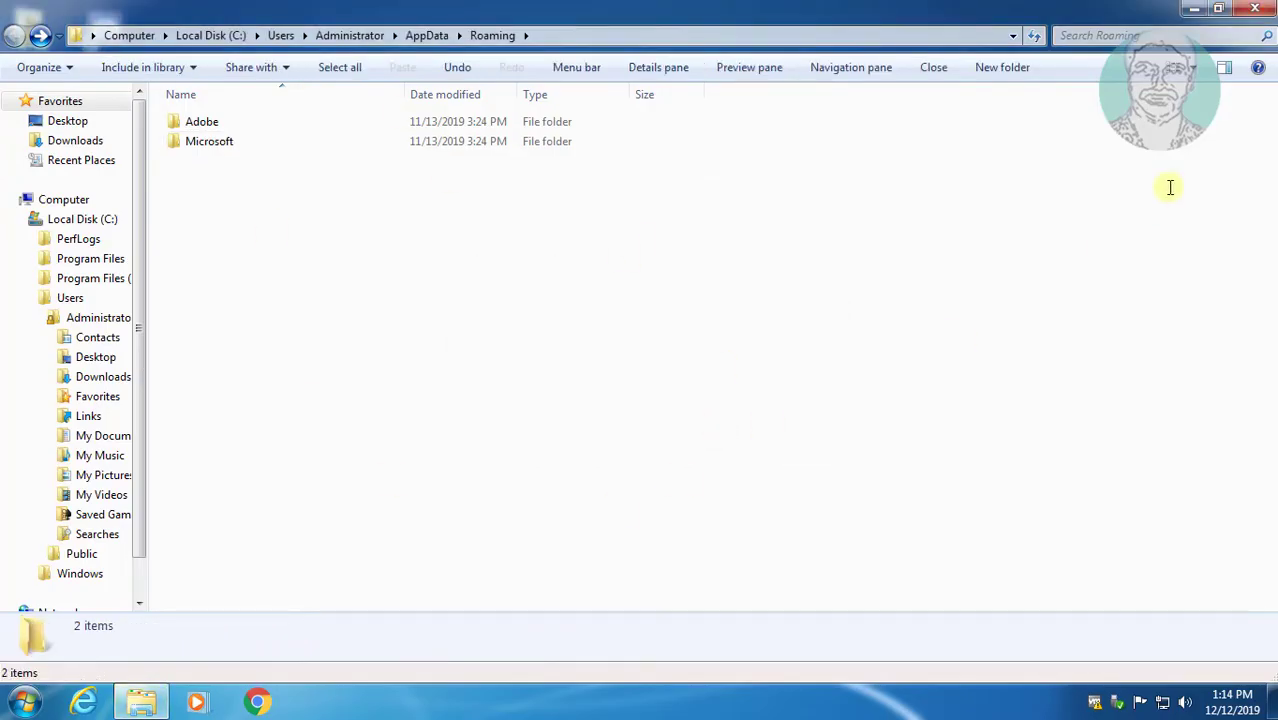
click(1255, 8)
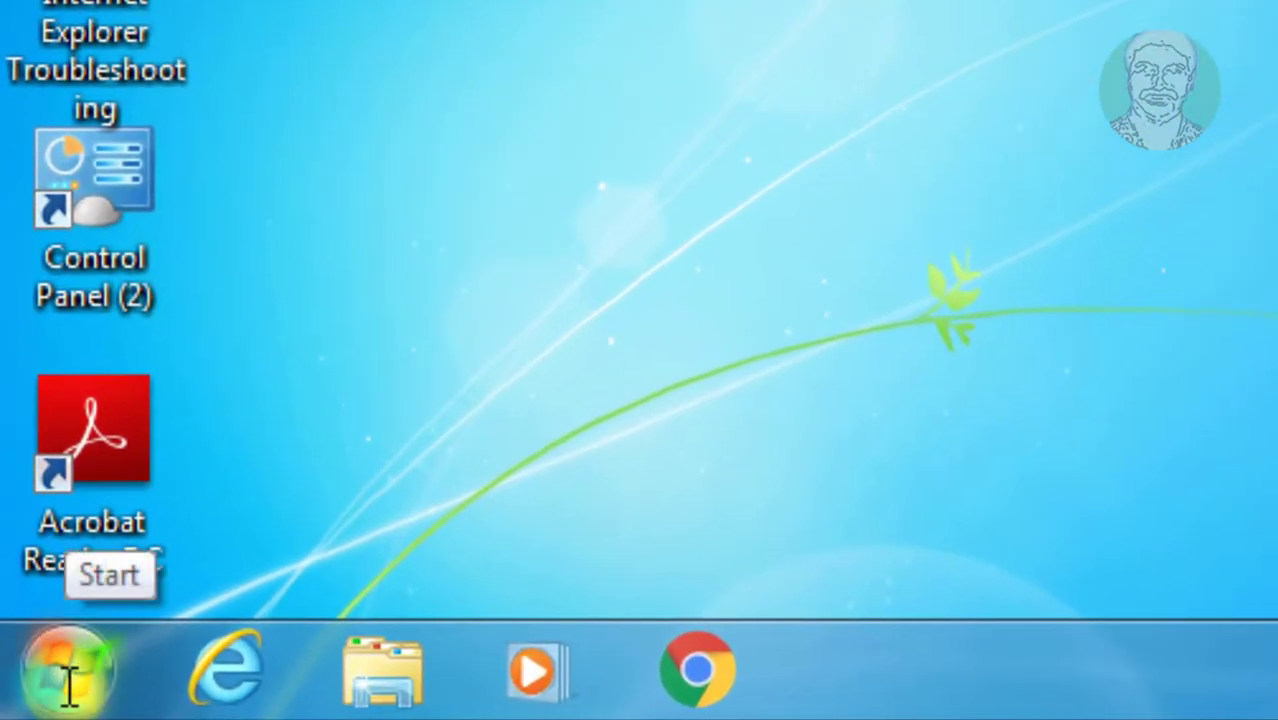
Search %localappdata% from the Start menu to open the AppData\Local folder
click(35, 698)
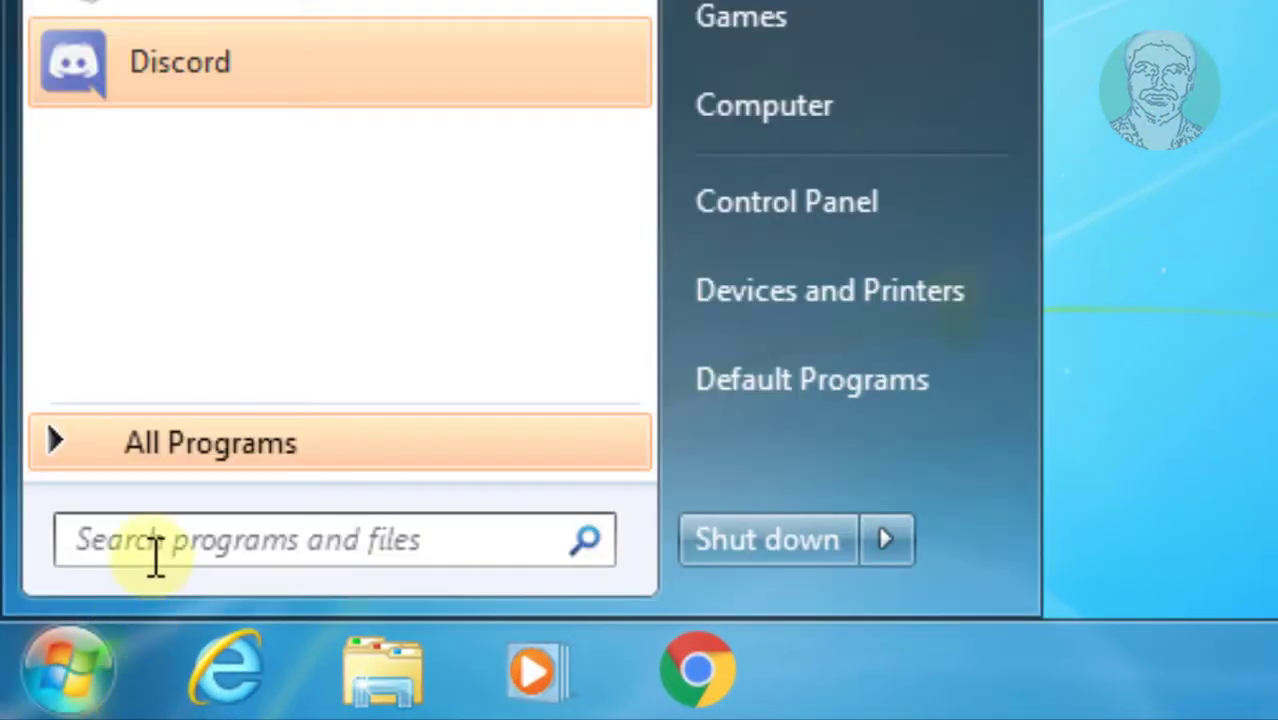
click(160, 537)
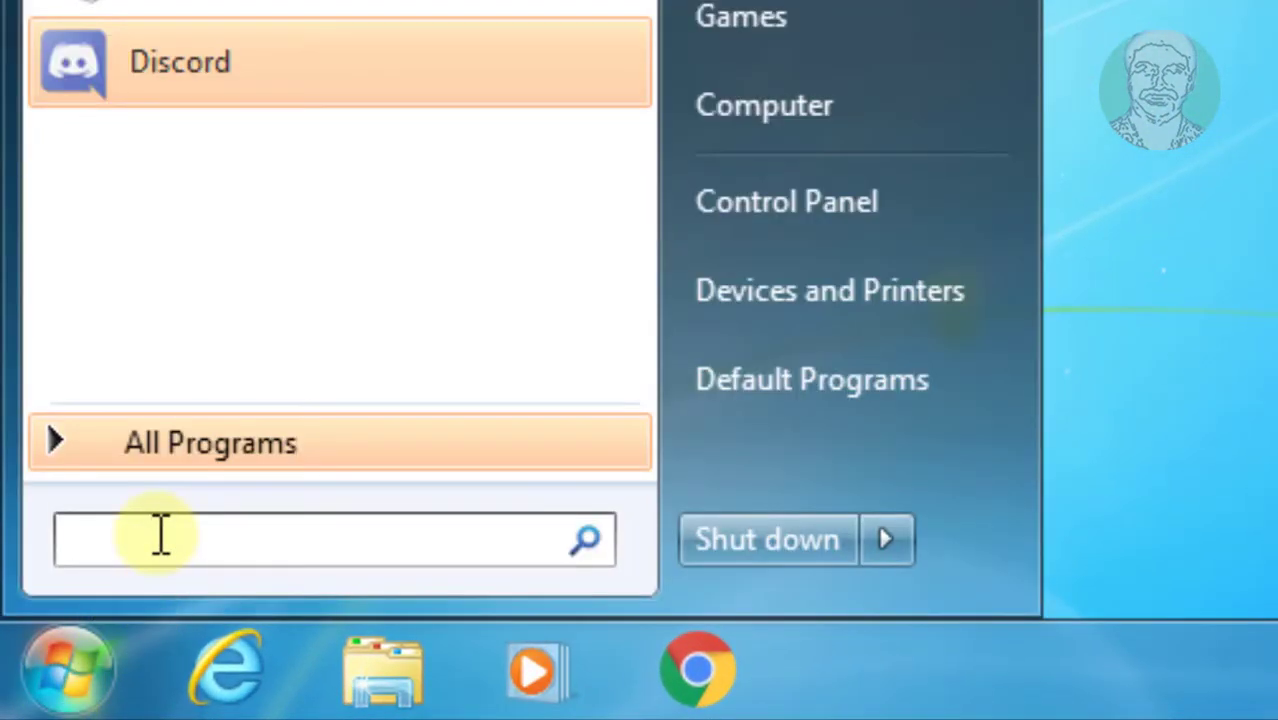
text(%)
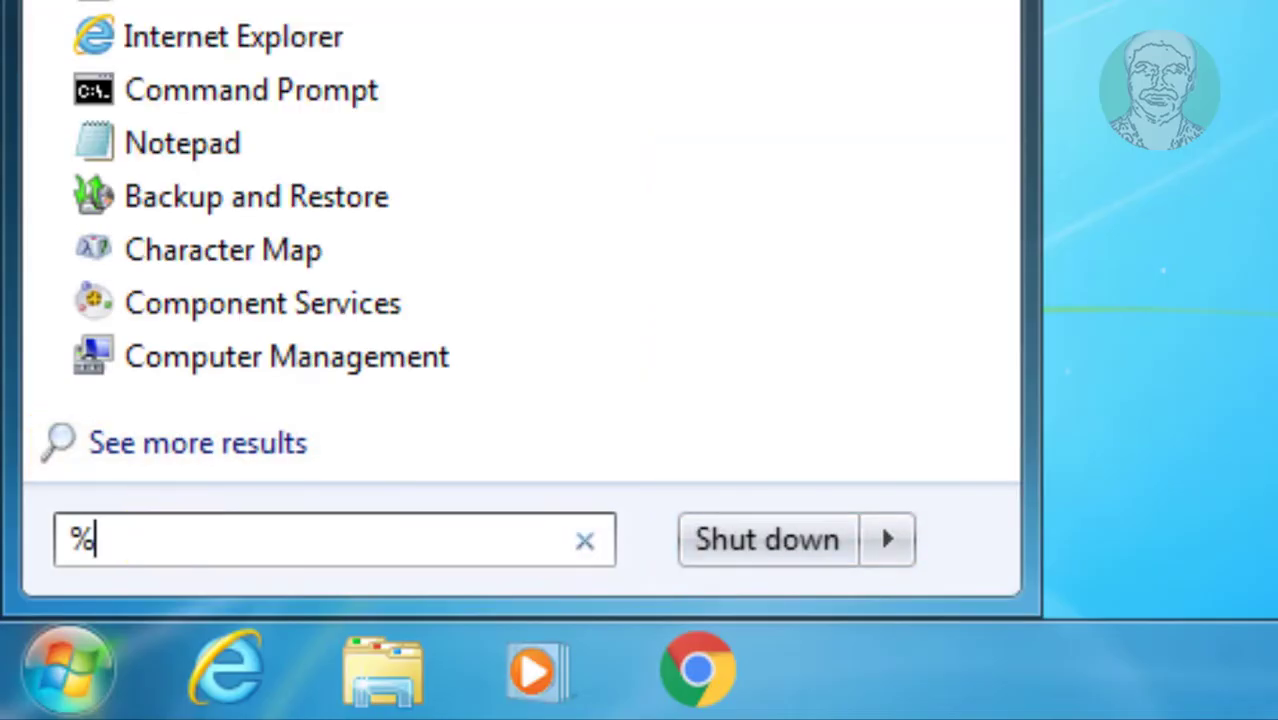
text(local)
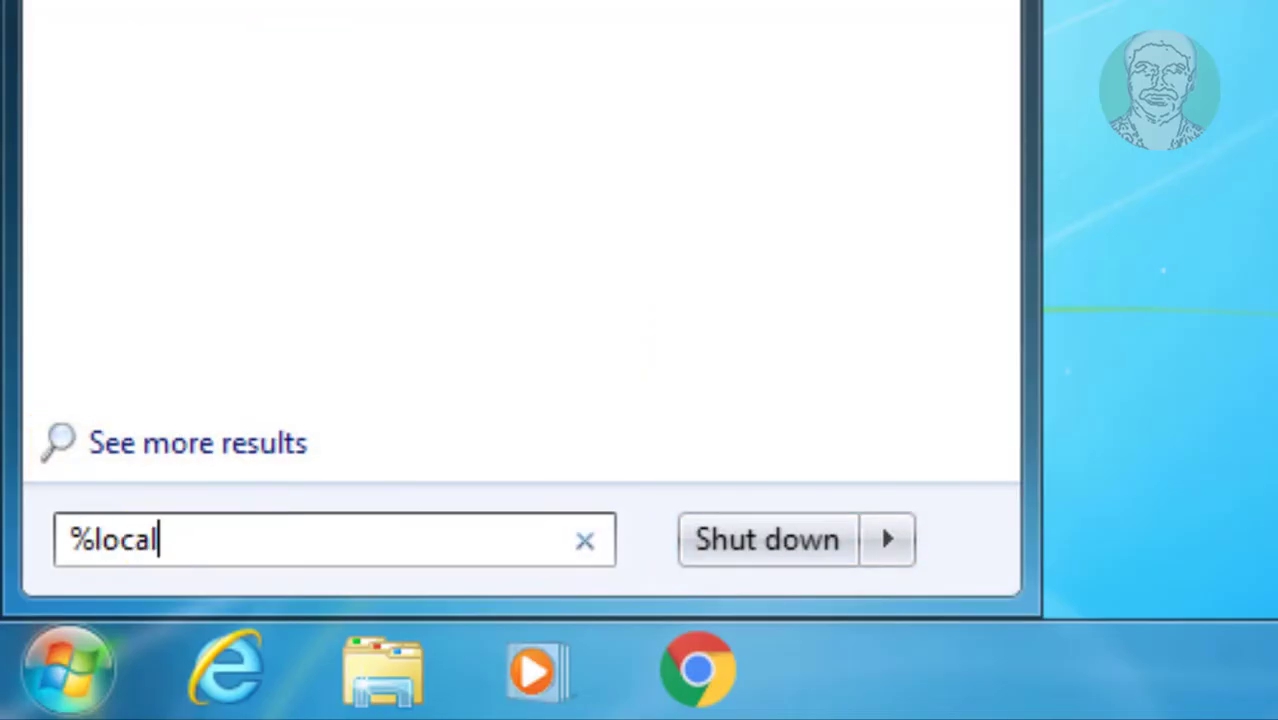
text(appda)
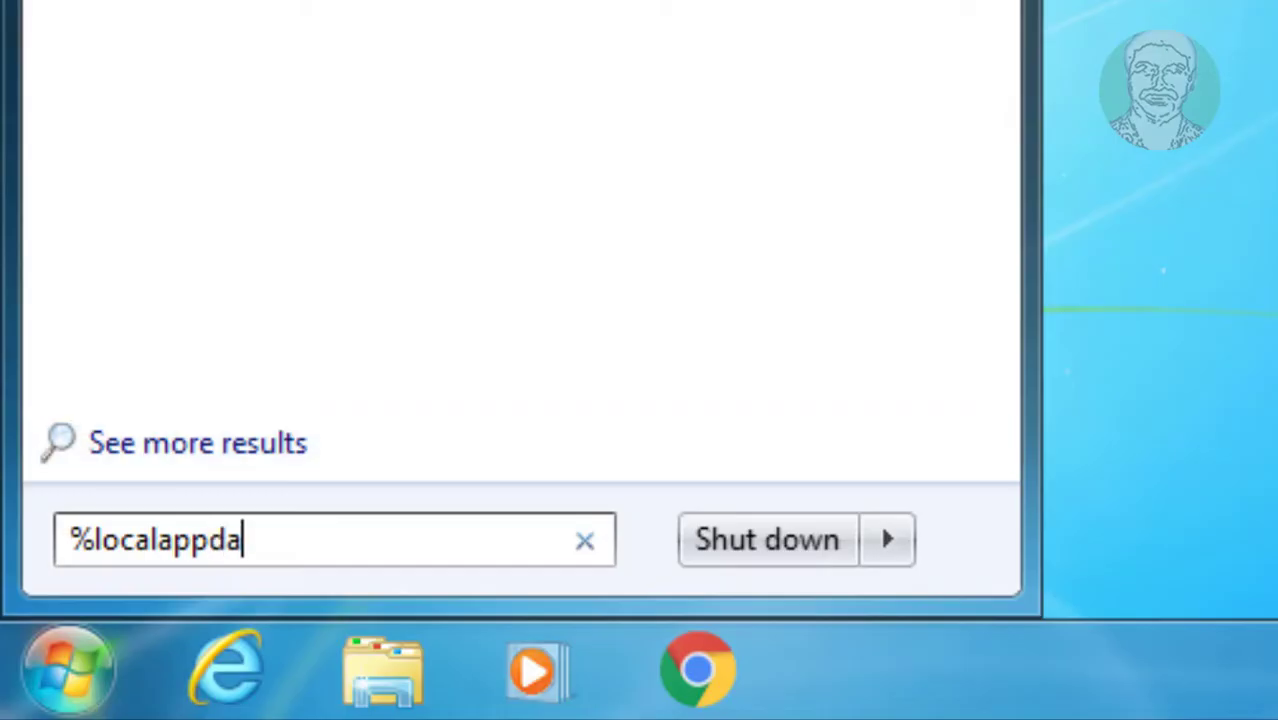
text(ta%)
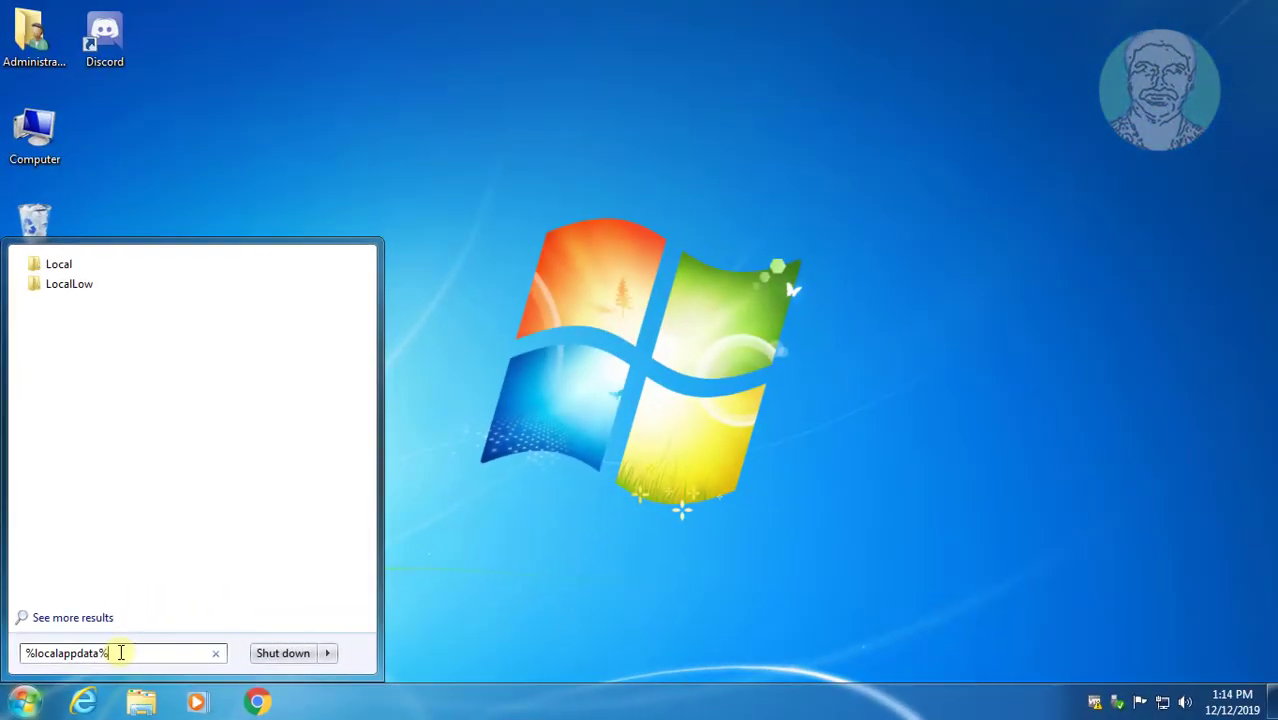
key(Return)
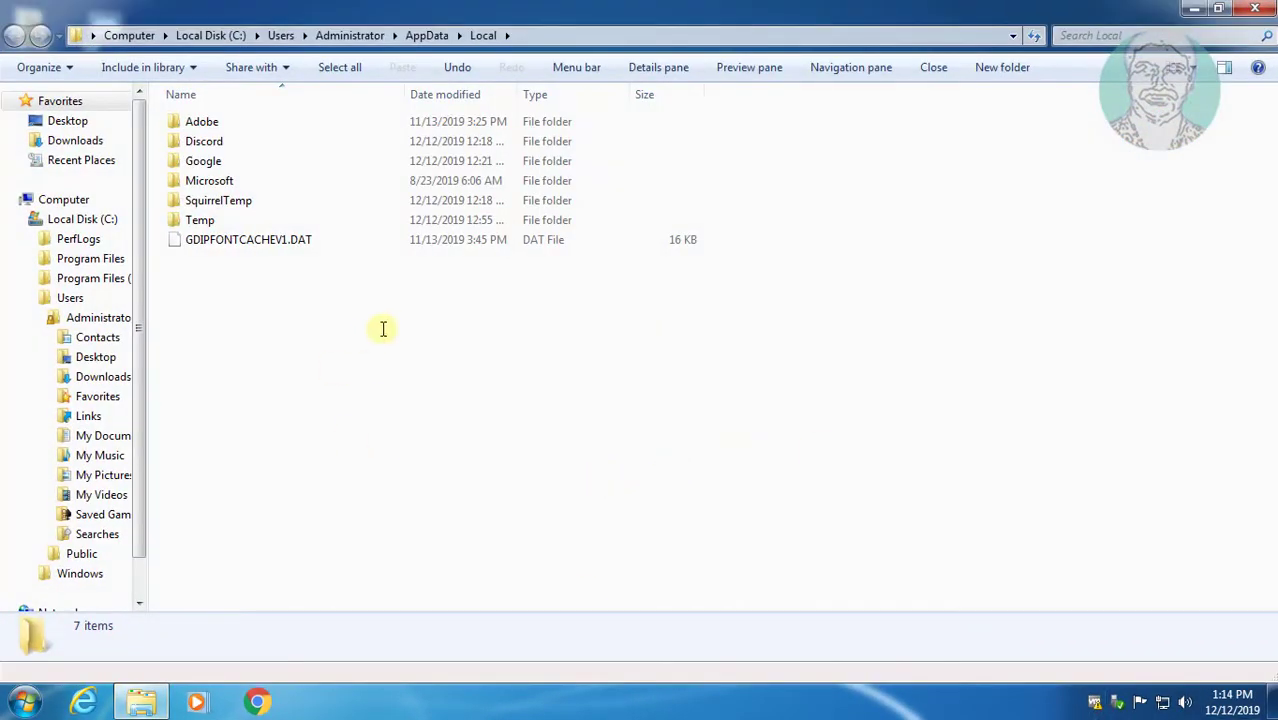
Delete the Discord folder from AppData\Local to the Recycle Bin and close the window
click(212, 143)
right_click(249, 141)
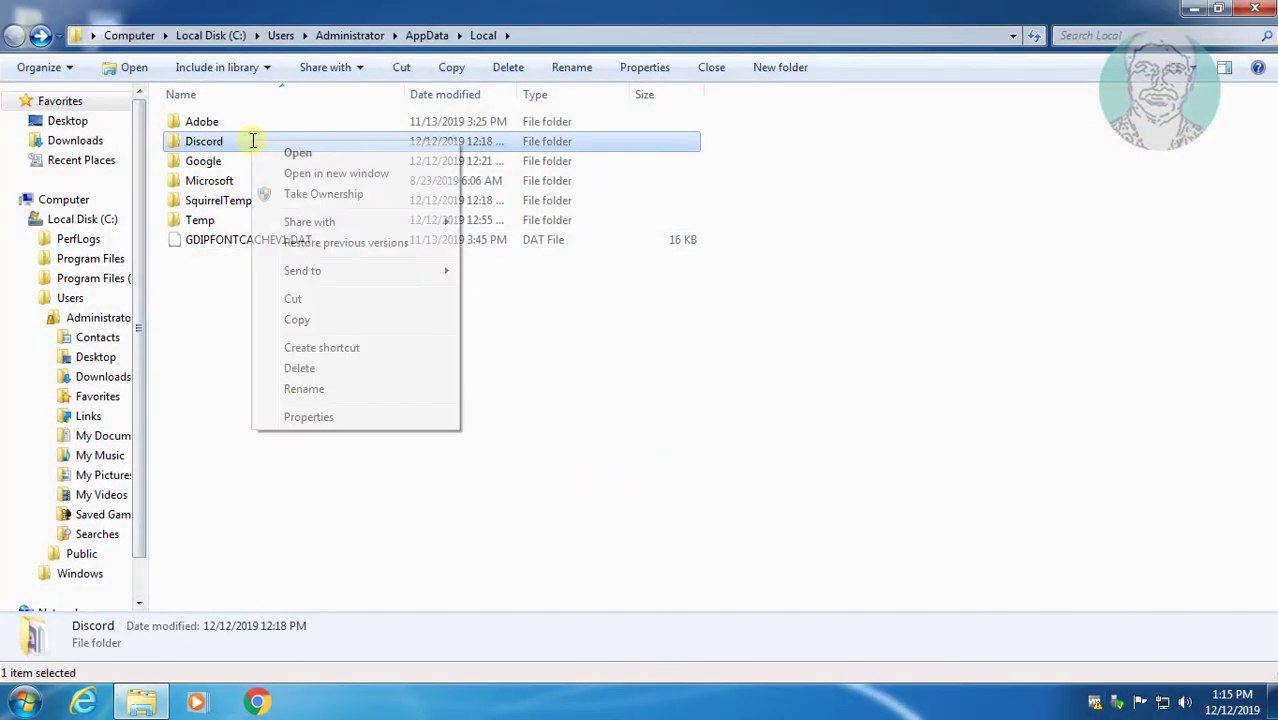
click(331, 368)
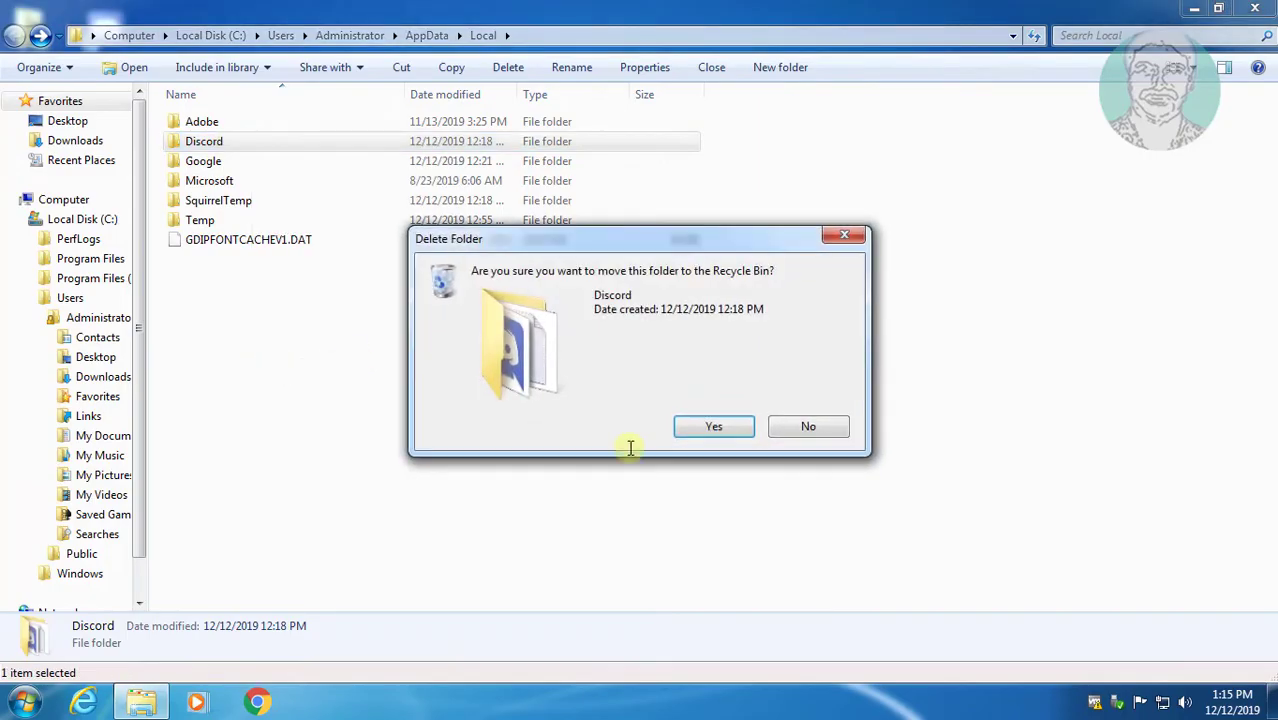
click(713, 426)
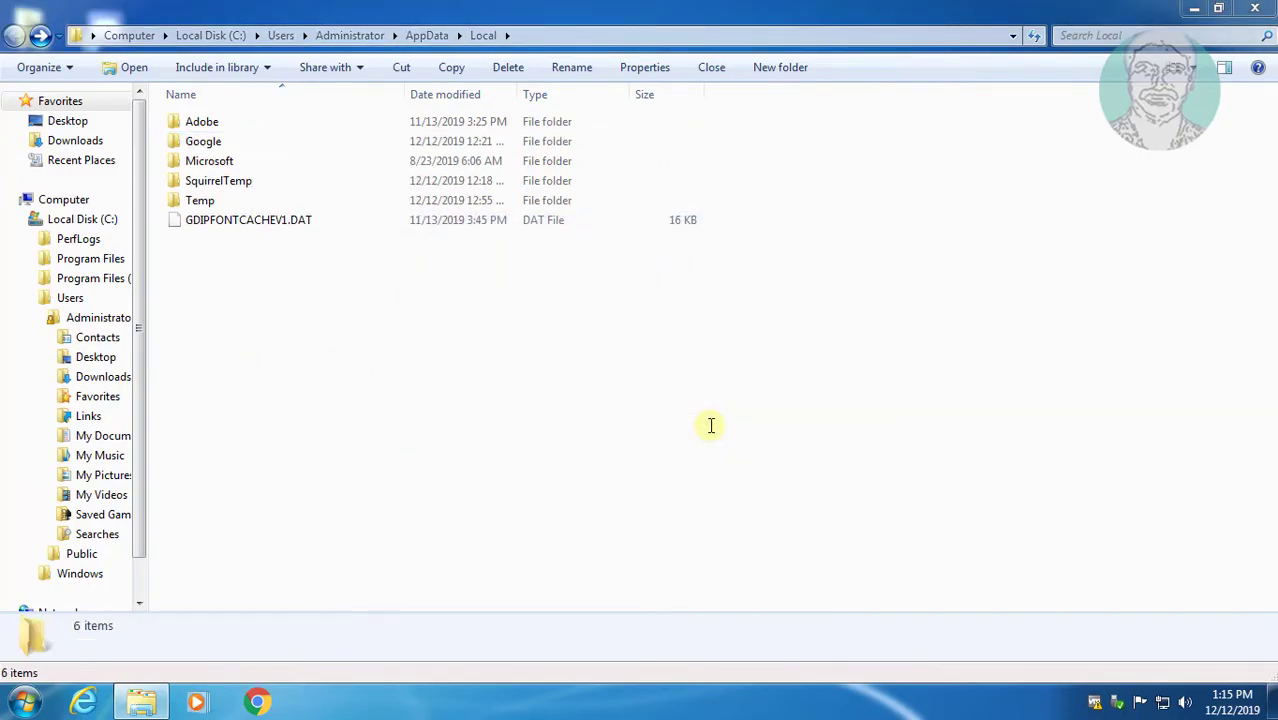
click(1250, 10)
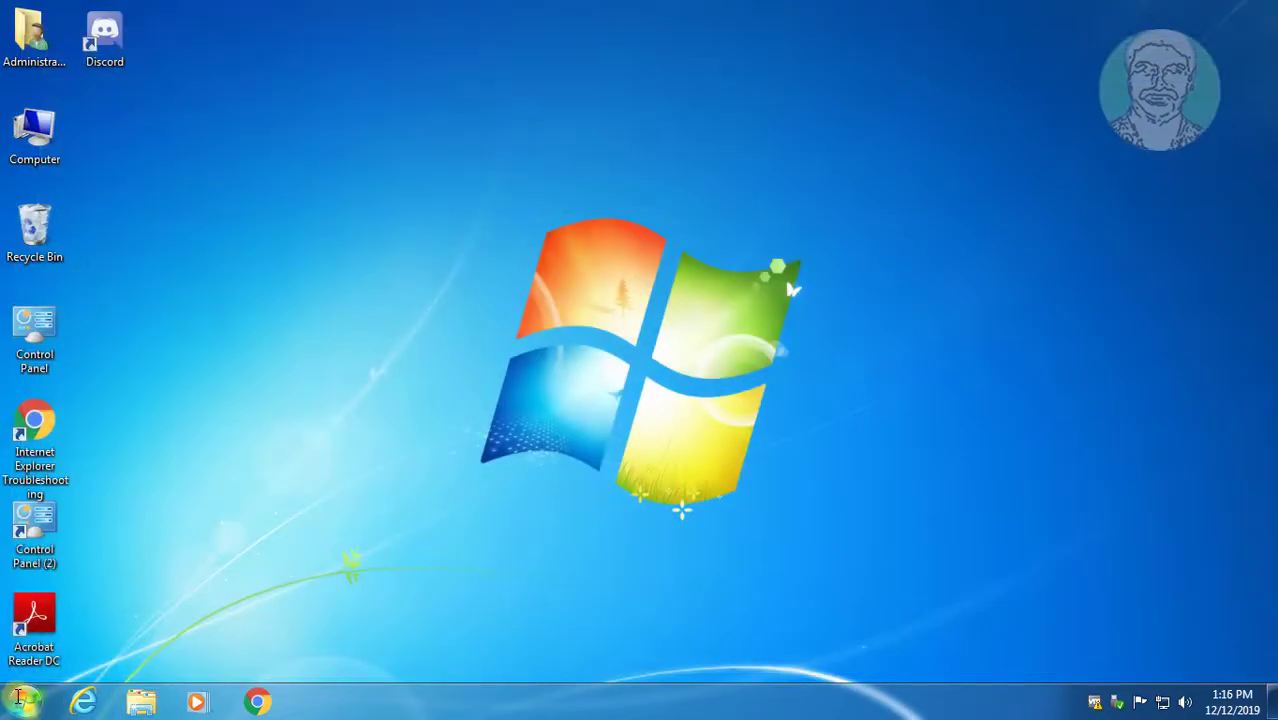
Restart Windows from the Shut down menu, then launch Chrome
click(19, 697)
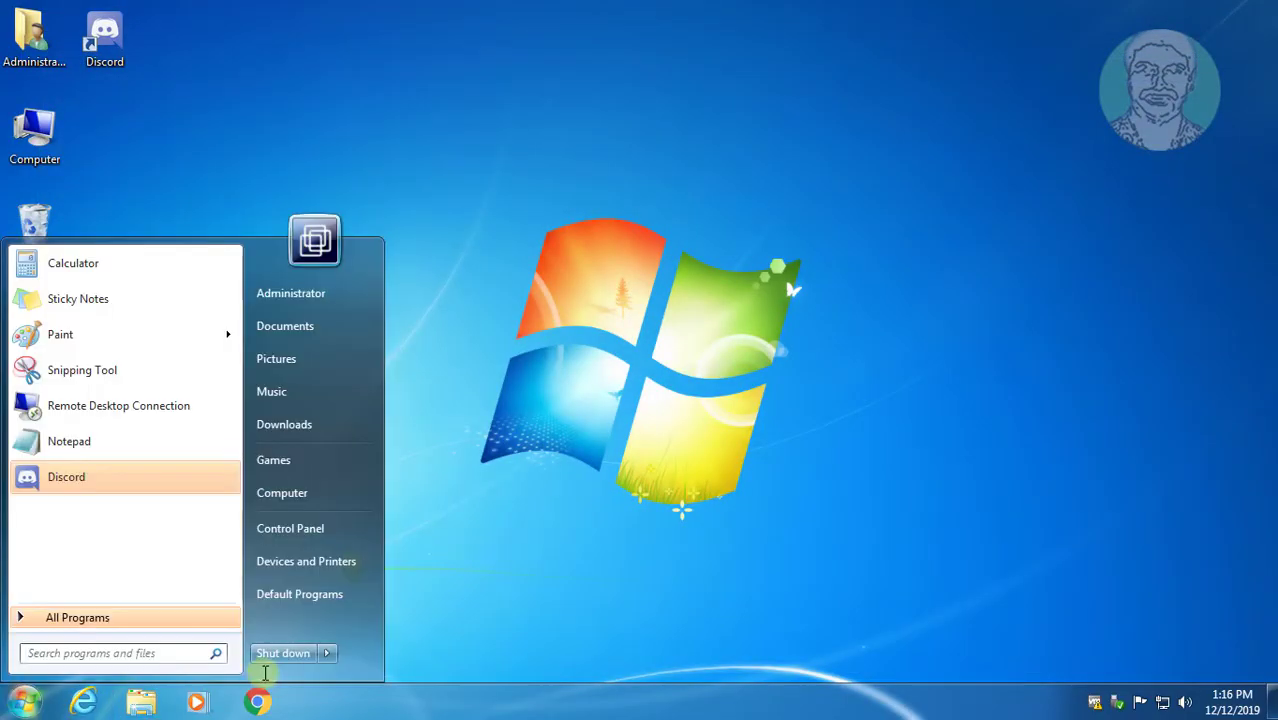
mouse_move(327, 652)
click(395, 627)
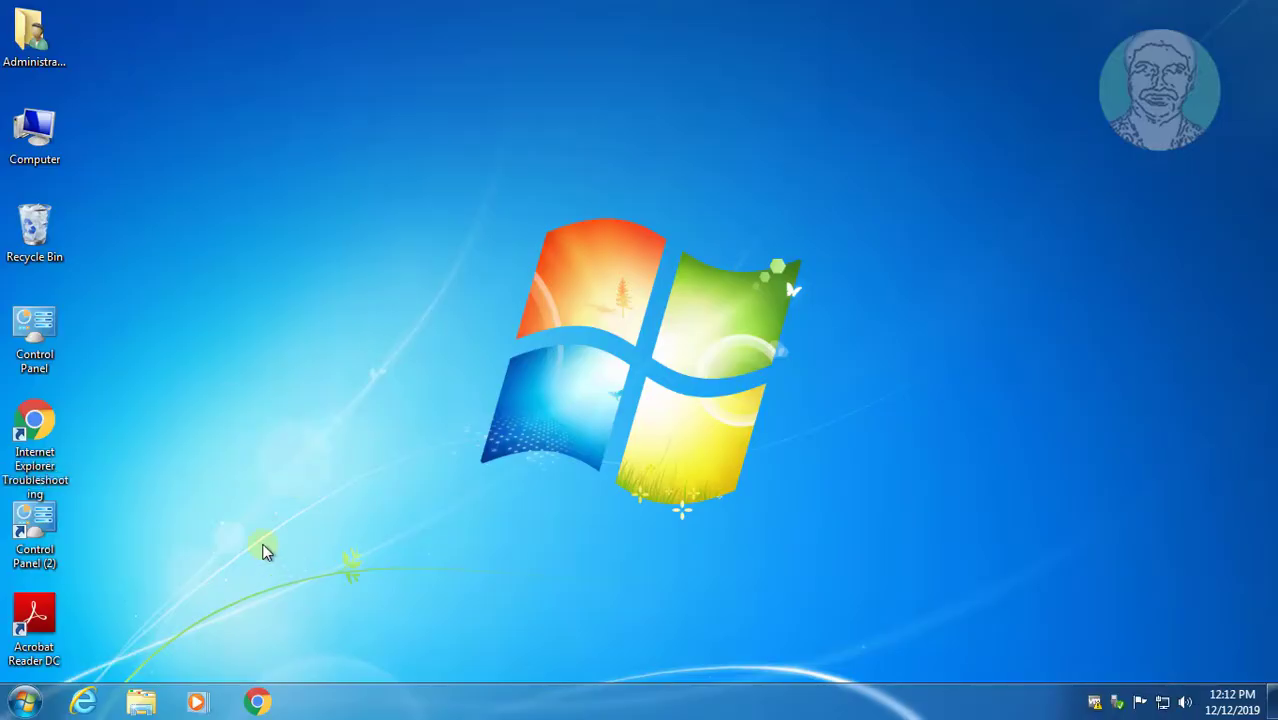
click(277, 702)
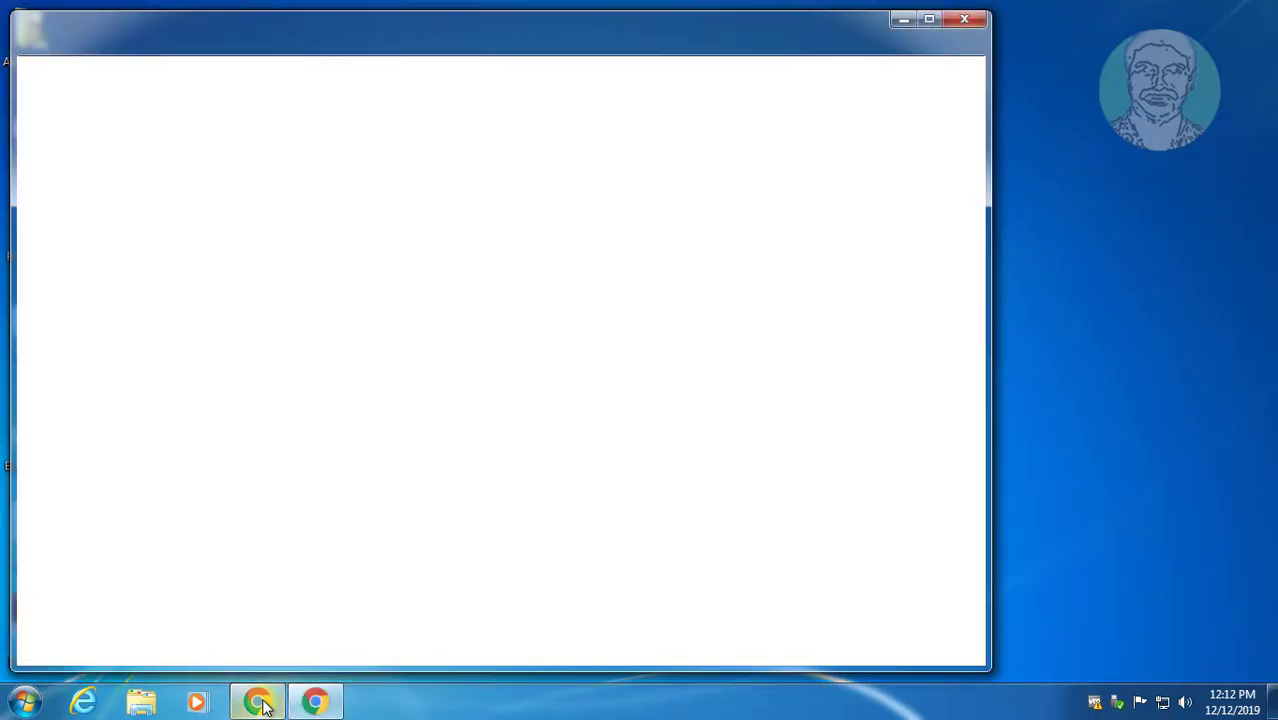
Maximize Chrome and search 'discord download' from the address bar
click(929, 19)
click(308, 44)
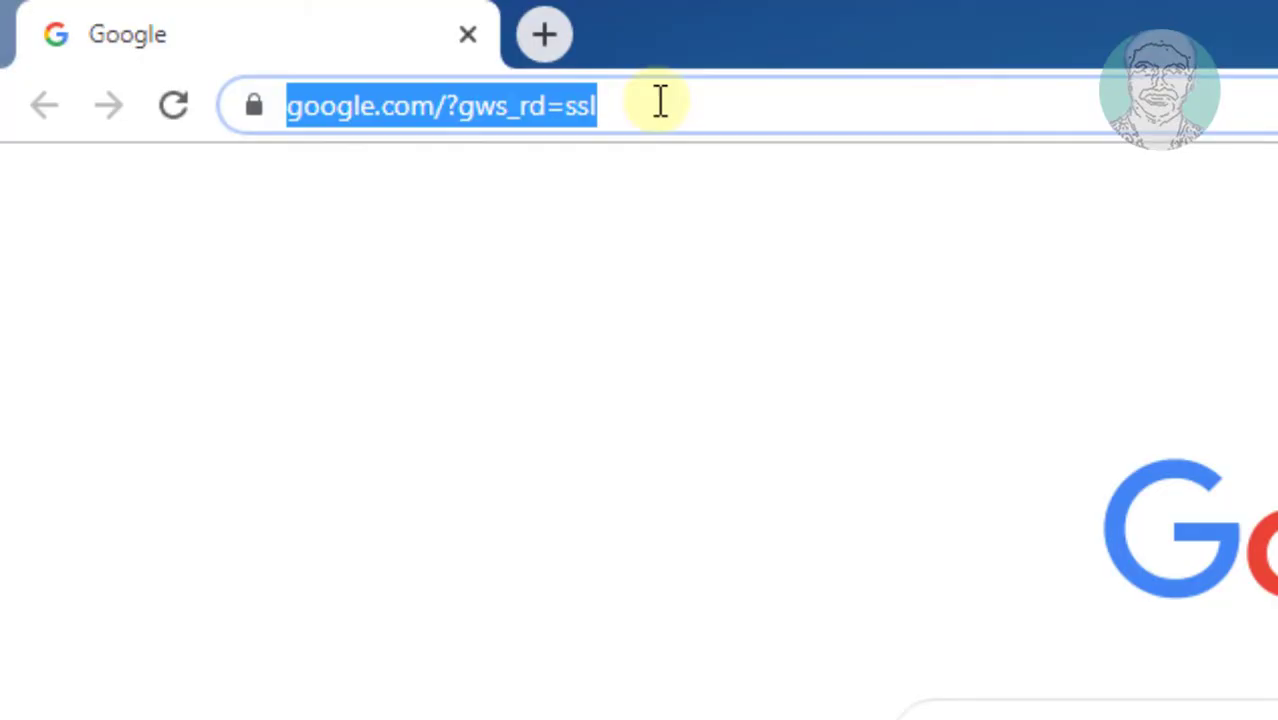
text(dis)
key(ctrl+a)
key(BackSpace)
text(d)
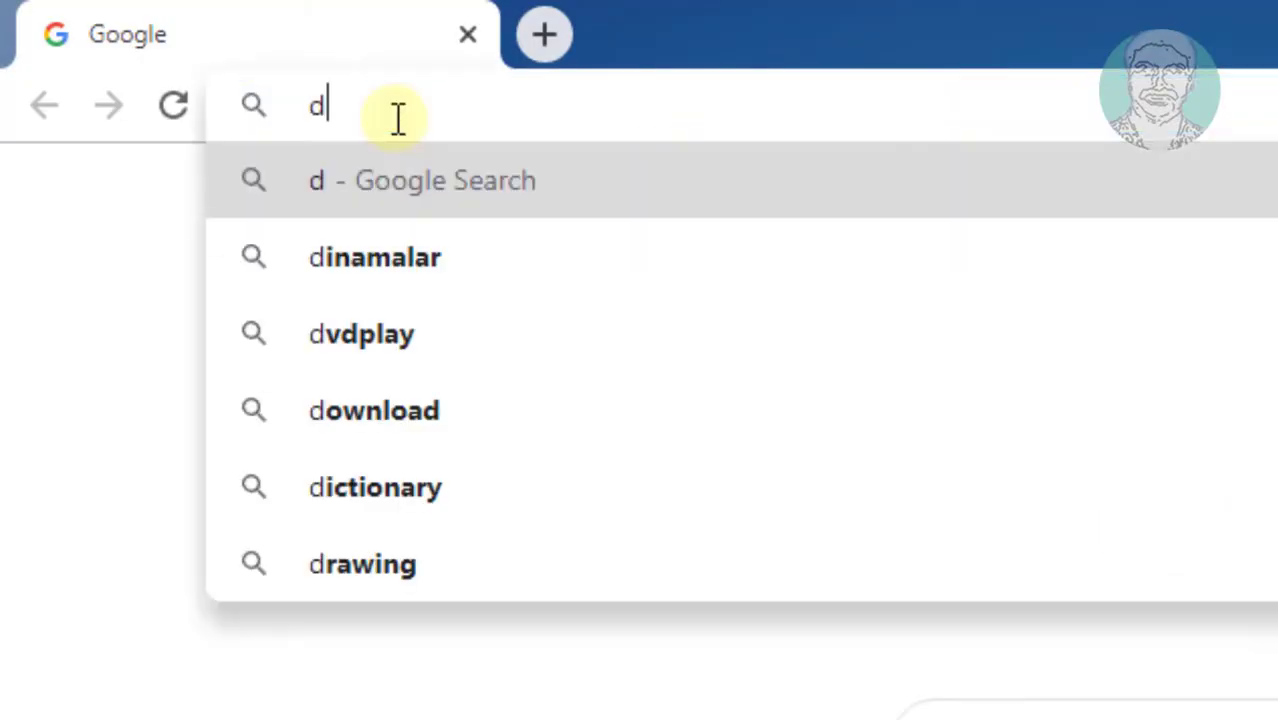
text(iscord downl)
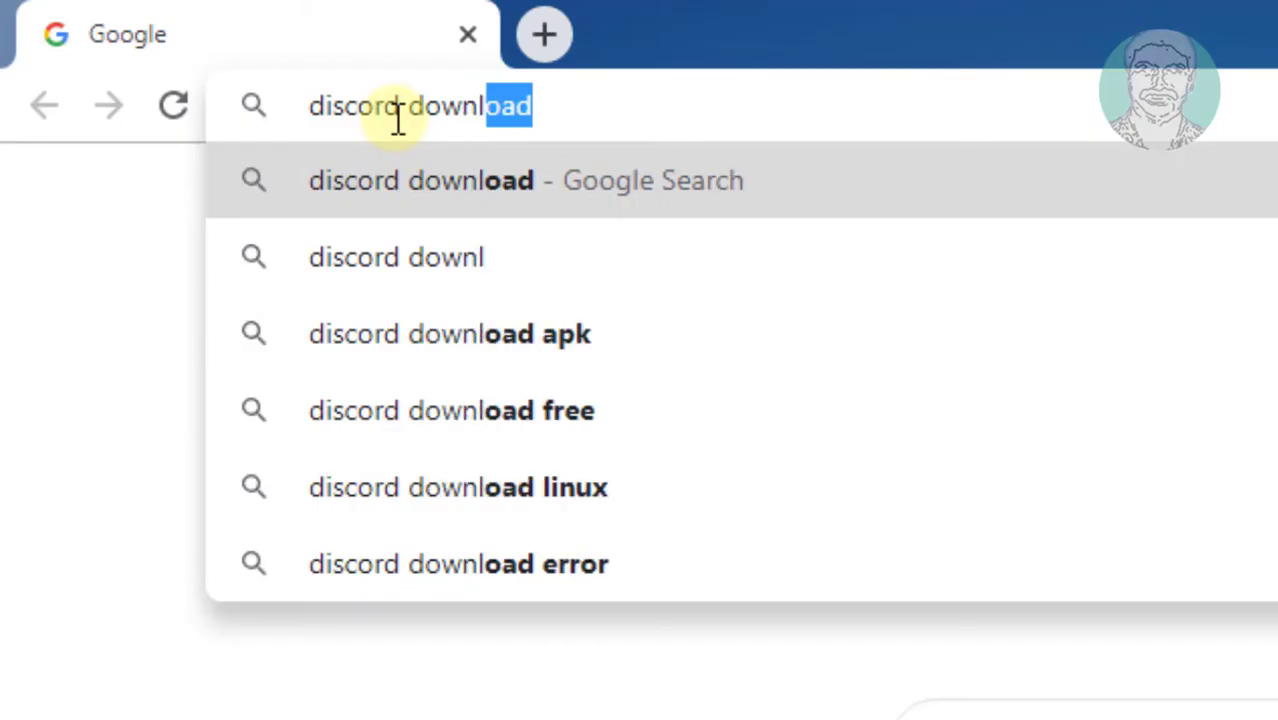
key(Return)
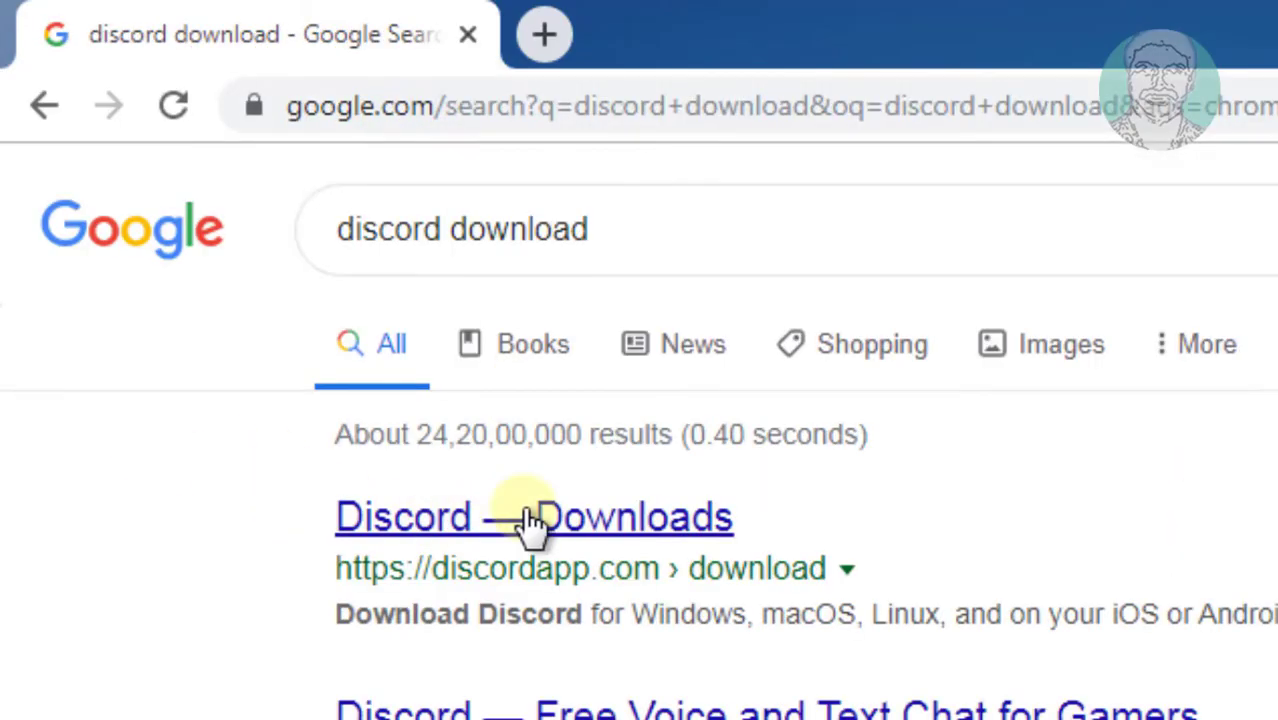
Download DiscordSetup.exe from the discordapp.com Downloads page and run it
click(619, 524)
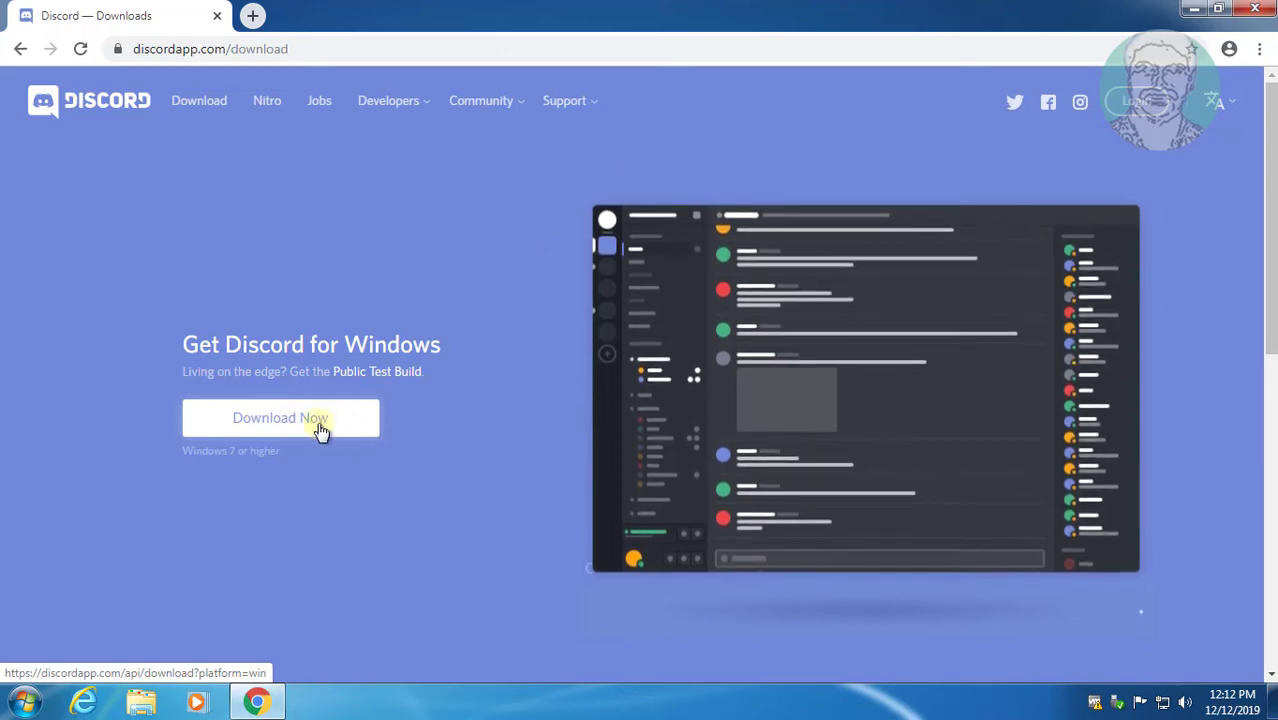
click(283, 425)
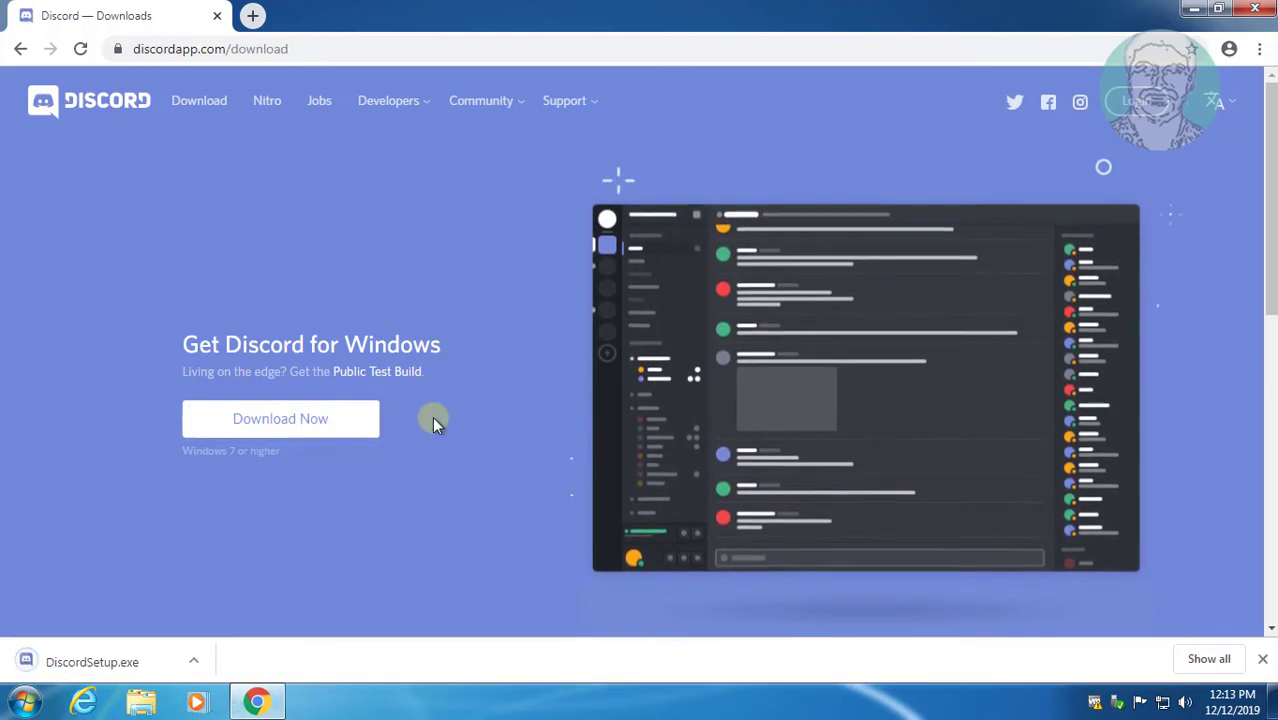
click(126, 666)
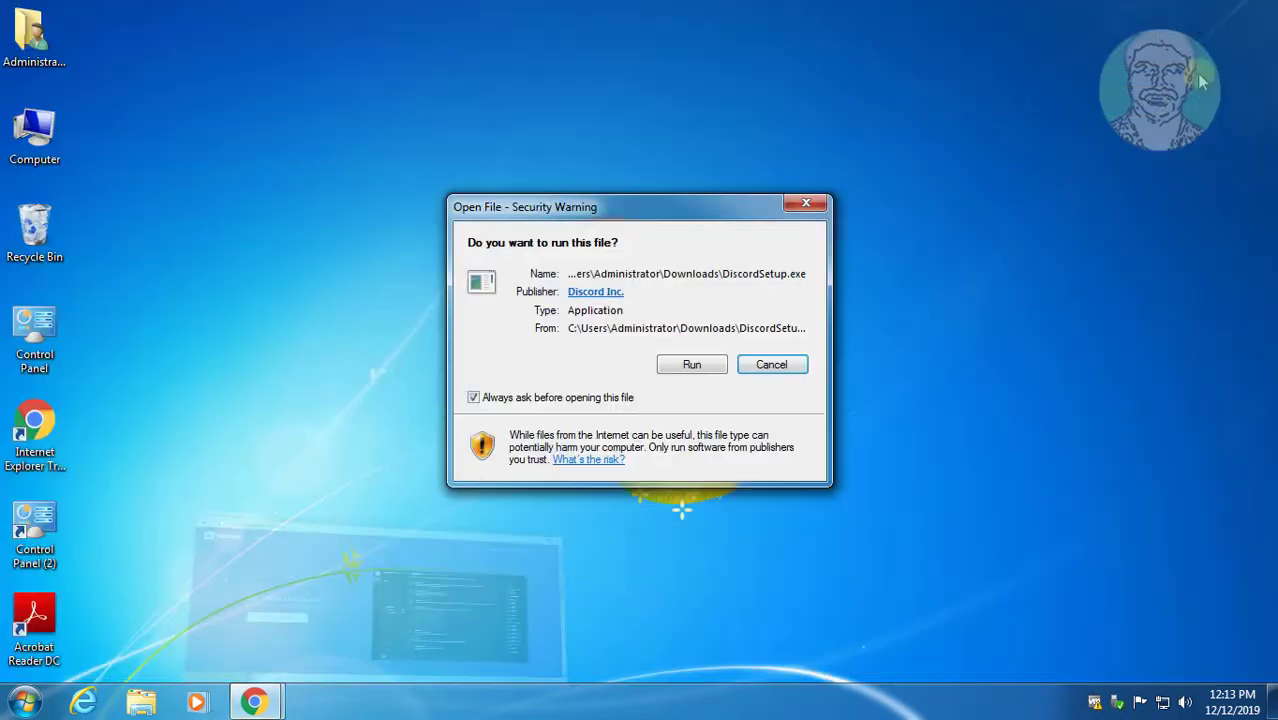
Allow DiscordSetup.exe to run and accept installing .NET Framework 4.5
click(688, 366)
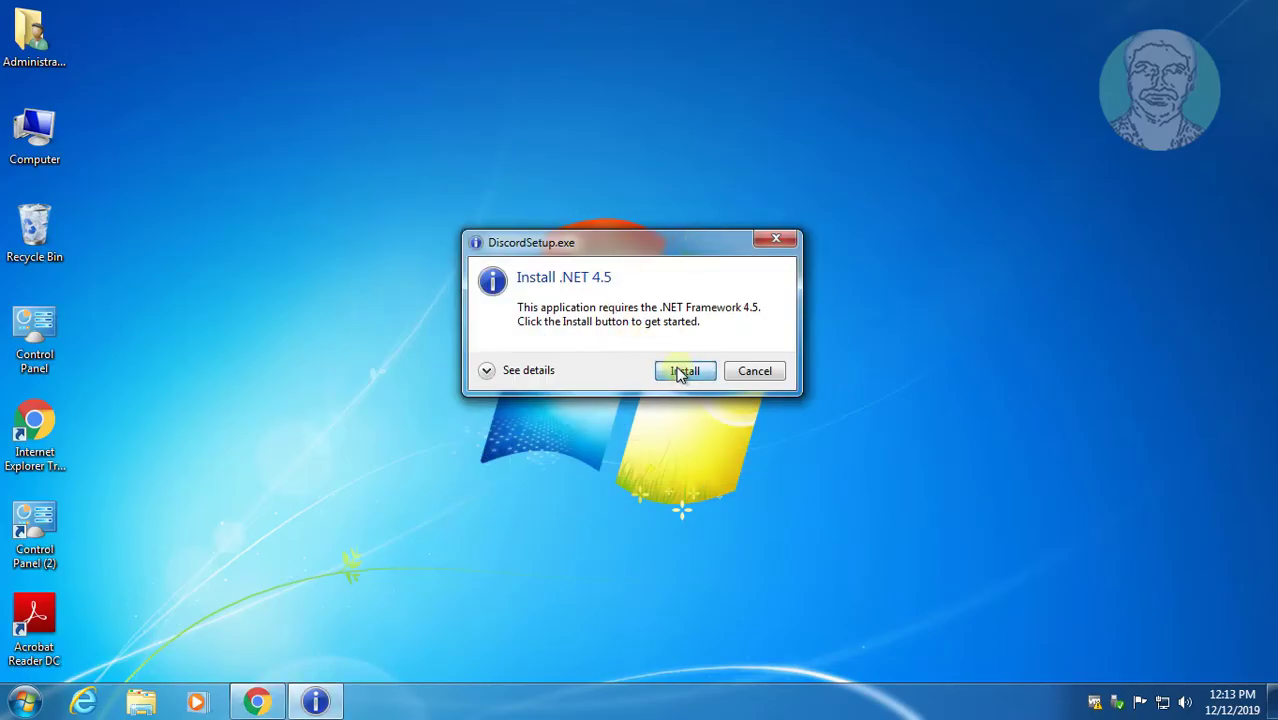
click(678, 372)
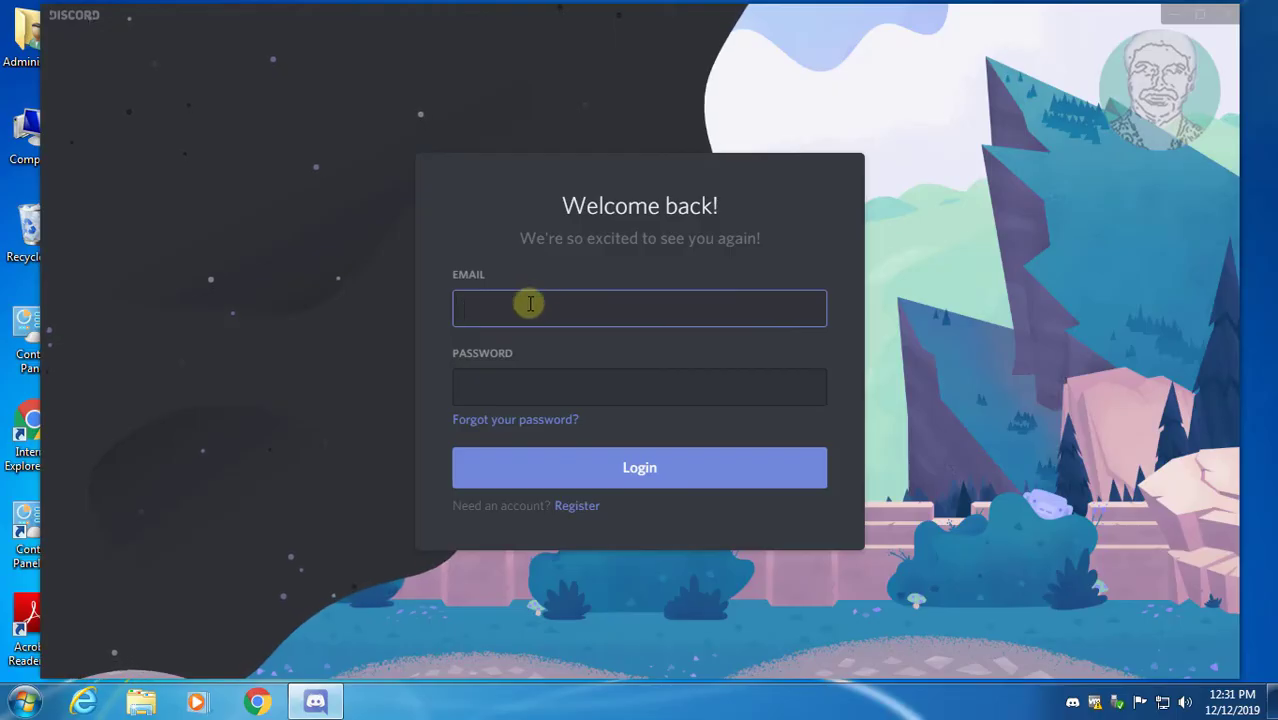
Begin entering the account e-mail in Discord's login field
text(murug)
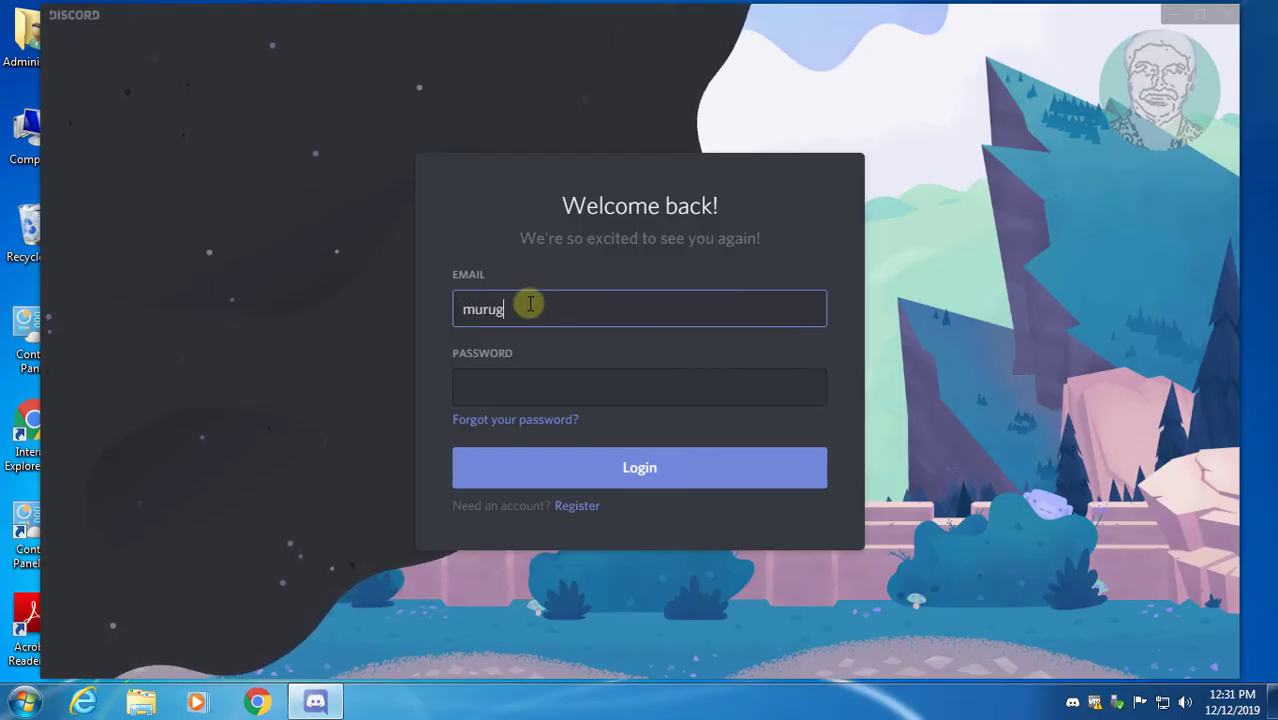
text(an.vib)
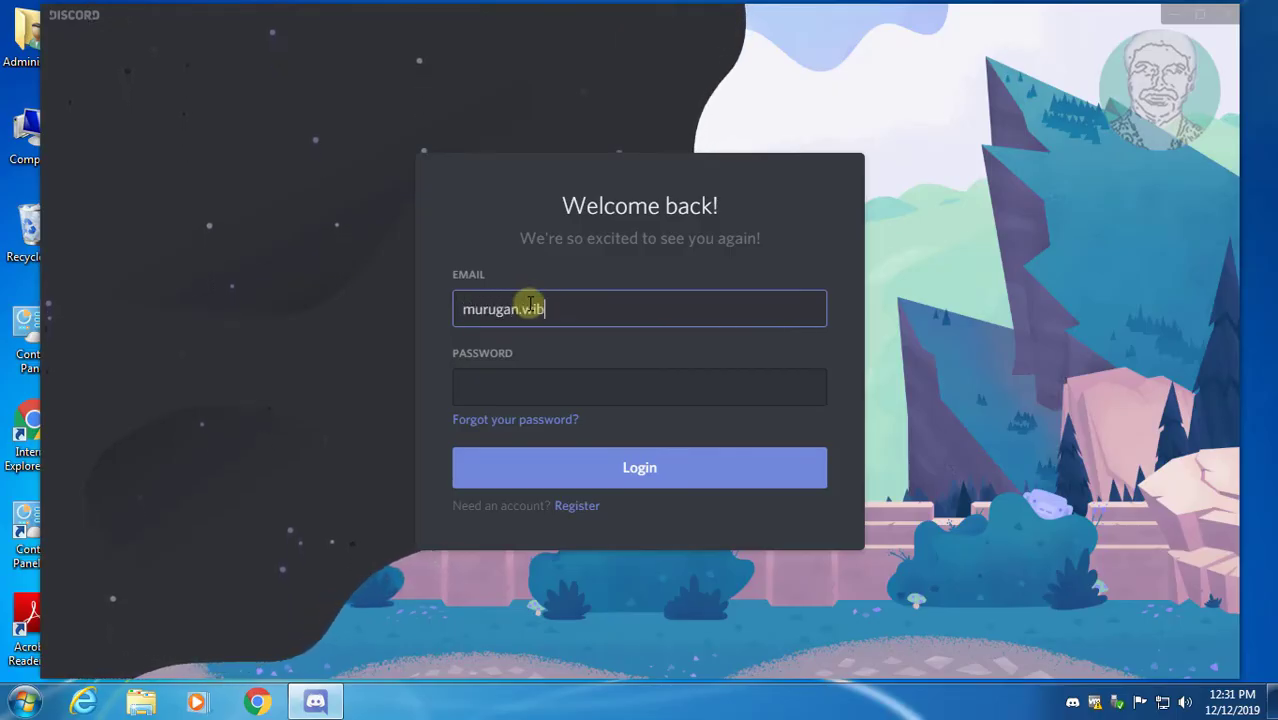
text(ts)
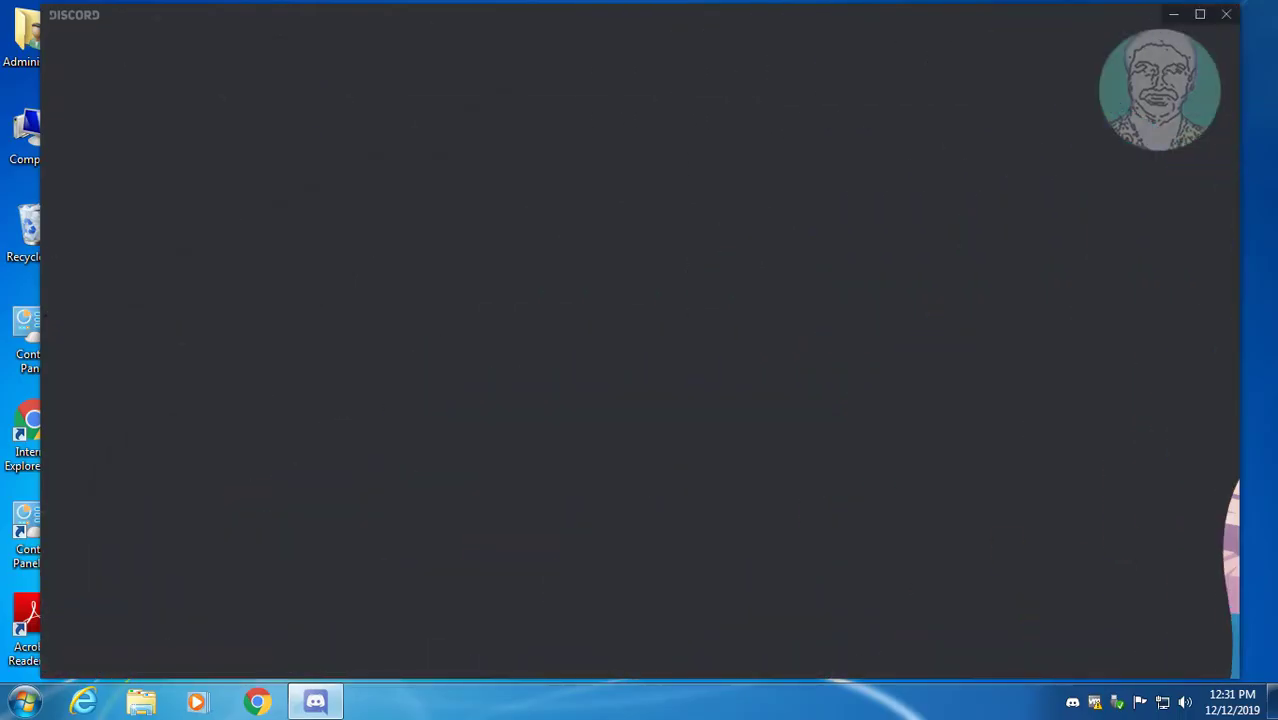